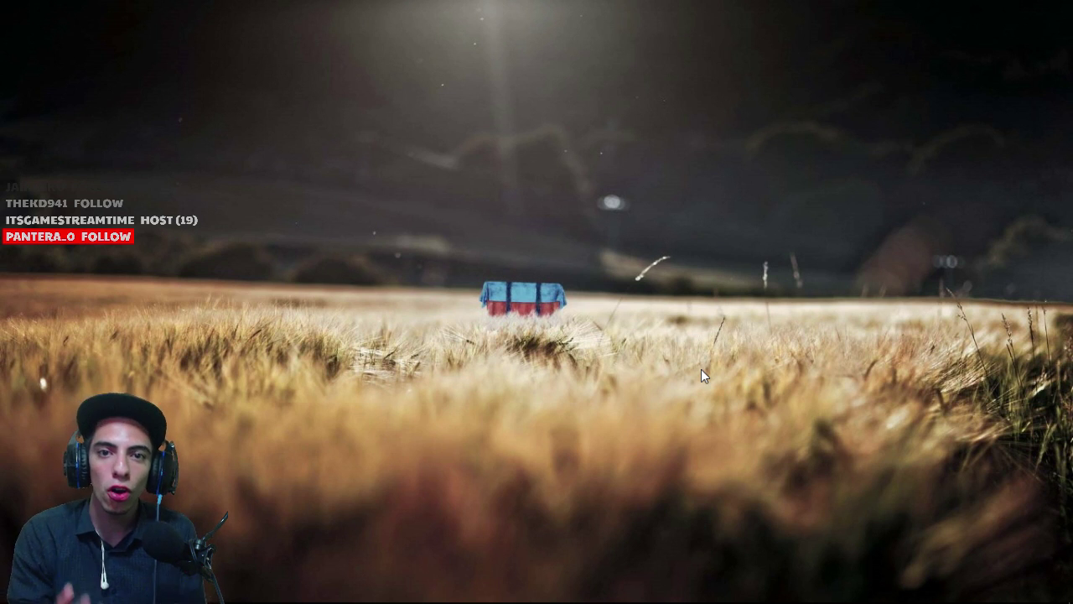
# Step: Open the temporary files folder by running %temp% and maximize its window
pyautogui.press('super+r')
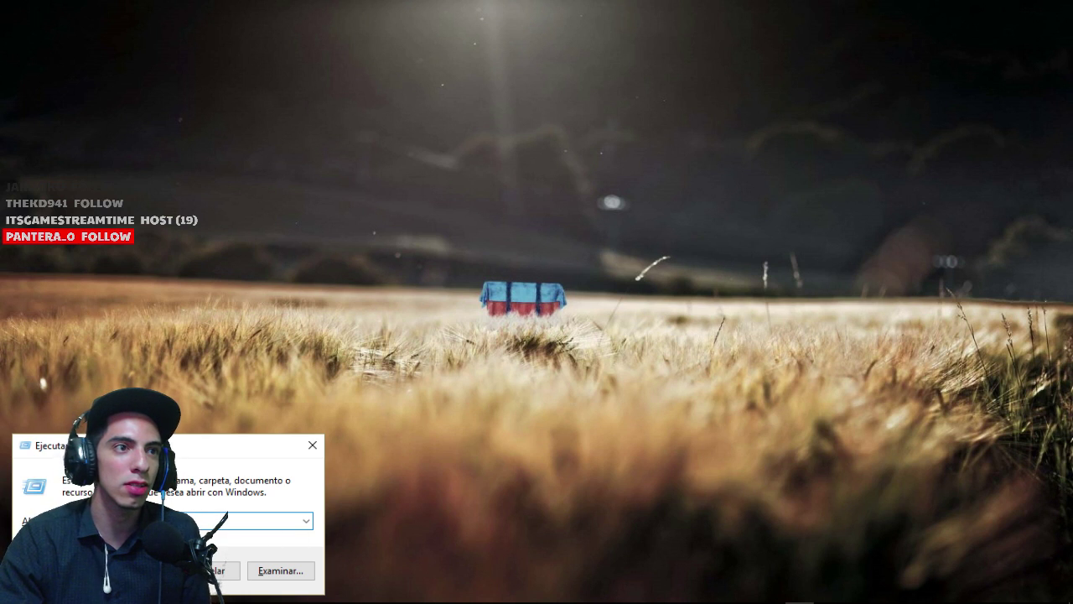
pyautogui.moveTo(130, 445); pyautogui.dragTo(637, 248)
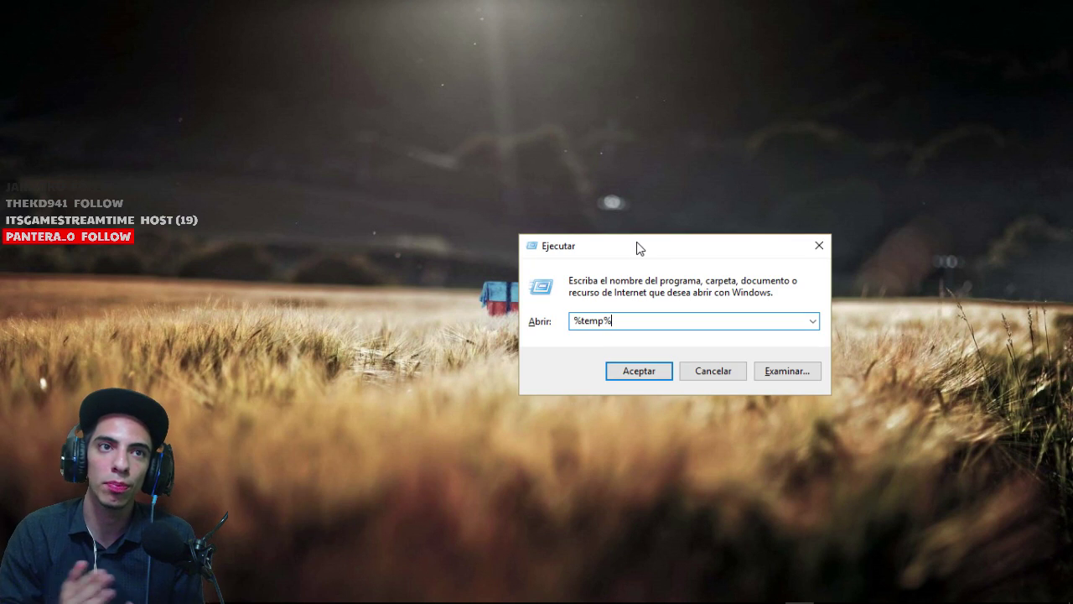
pyautogui.click(630, 370)
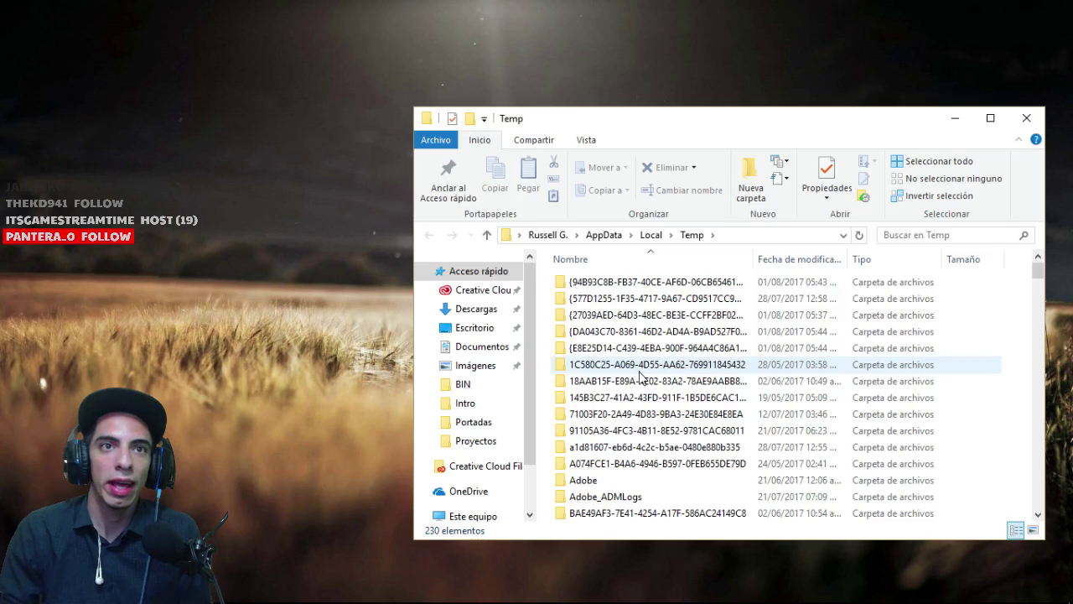
pyautogui.click(990, 117)
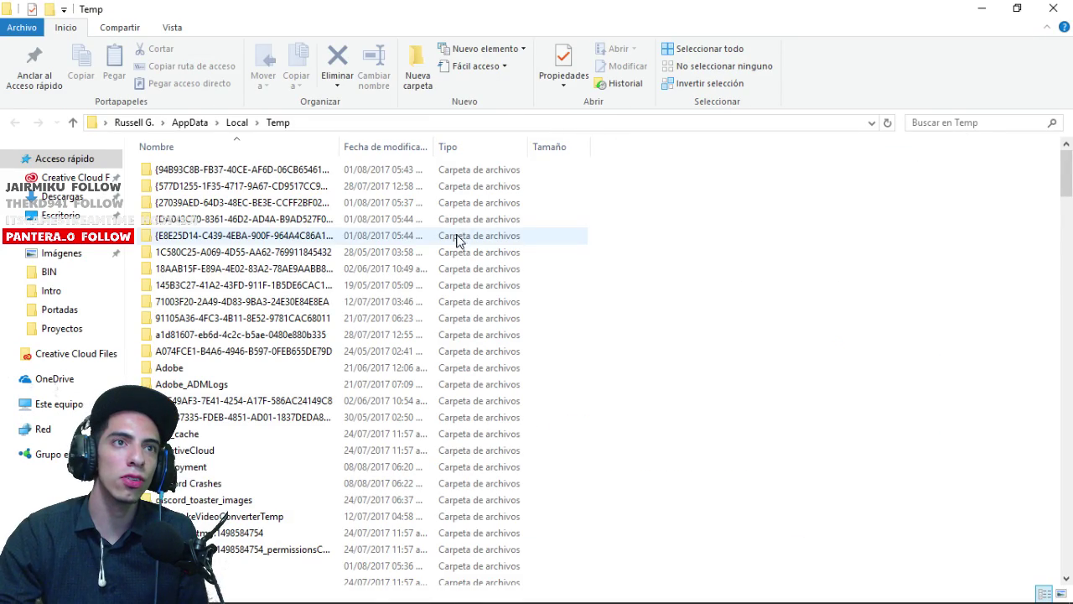
# Step: Look through the files and subfolders stored in the Temp folder from start to end
pyautogui.scroll(-10, 455, 240)
pyautogui.scroll(-20, 459, 239)
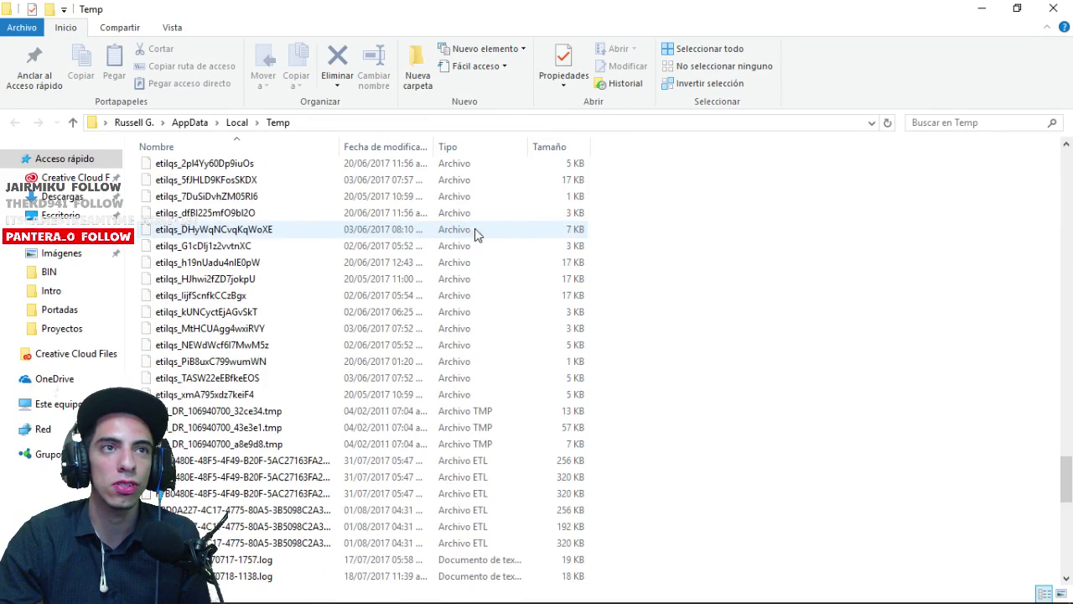
pyautogui.moveTo(1068, 472); pyautogui.dragTo(1067, 168)
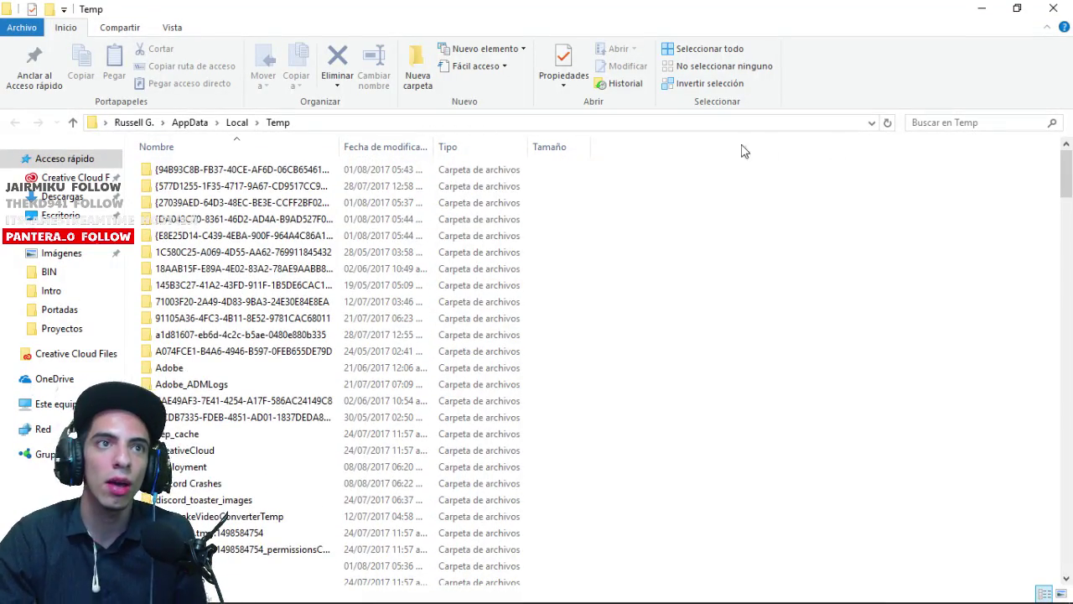
pyautogui.moveTo(646, 173); pyautogui.dragTo(231, 596)
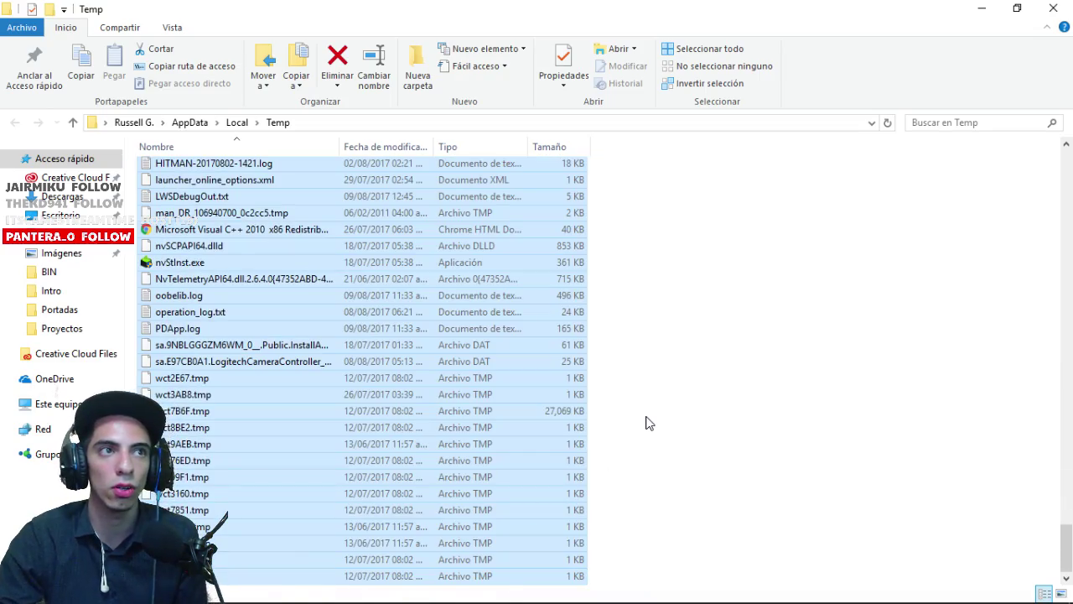
pyautogui.click(649, 424)
pyautogui.scroll(8, 650, 423)
pyautogui.scroll(15, 651, 402)
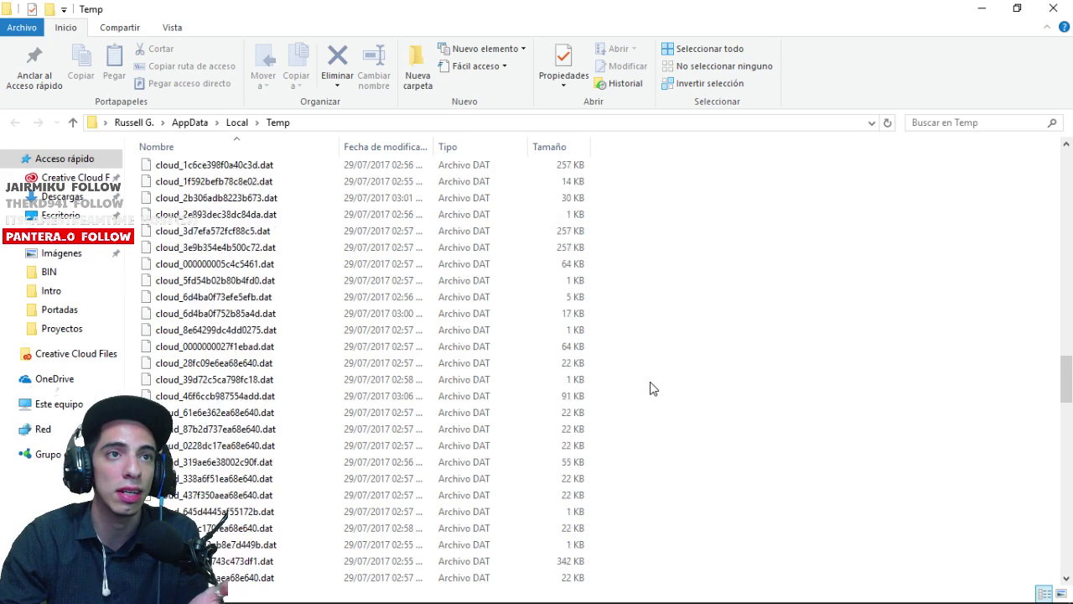
pyautogui.scroll(10, 653, 388)
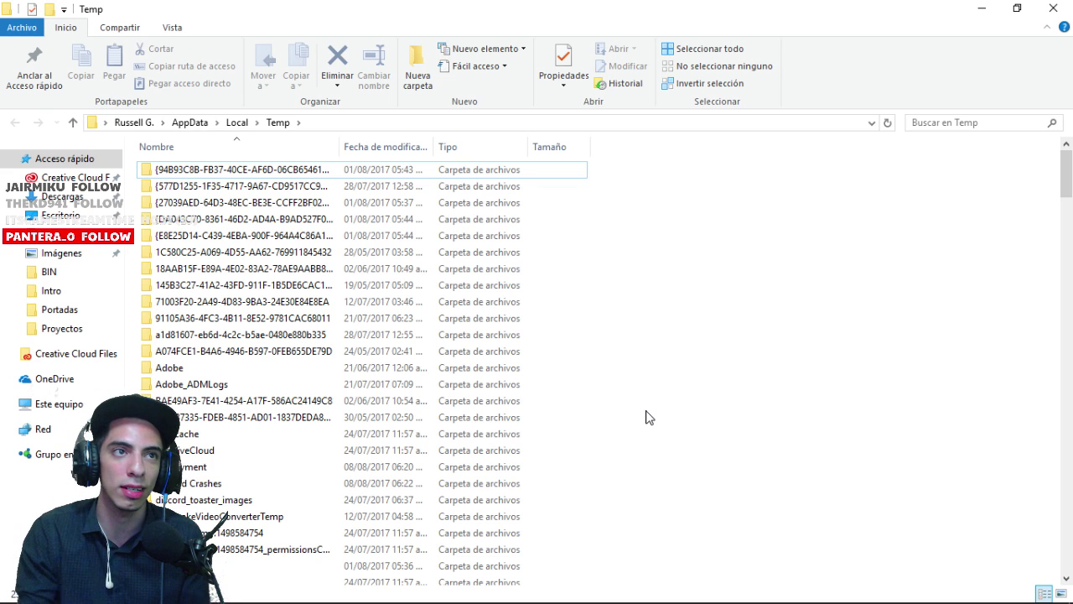
# Step: Delete everything in the Temp folder, continuing with administrator permission for all items and skipping all items in use
pyautogui.moveTo(647, 173); pyautogui.dragTo(135, 588)
pyautogui.press('Delete')
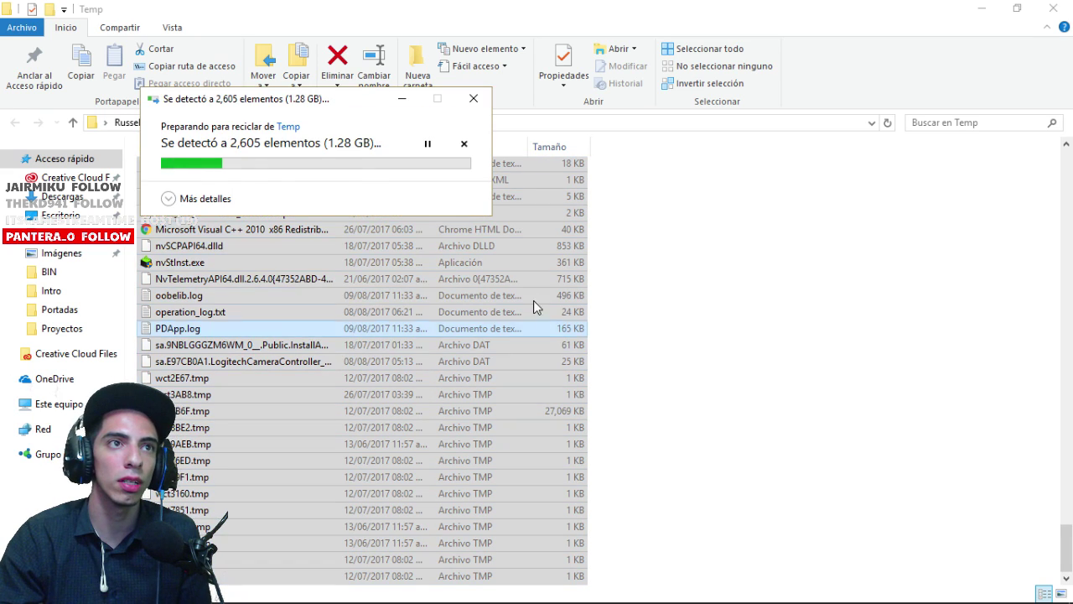
pyautogui.click(166, 222)
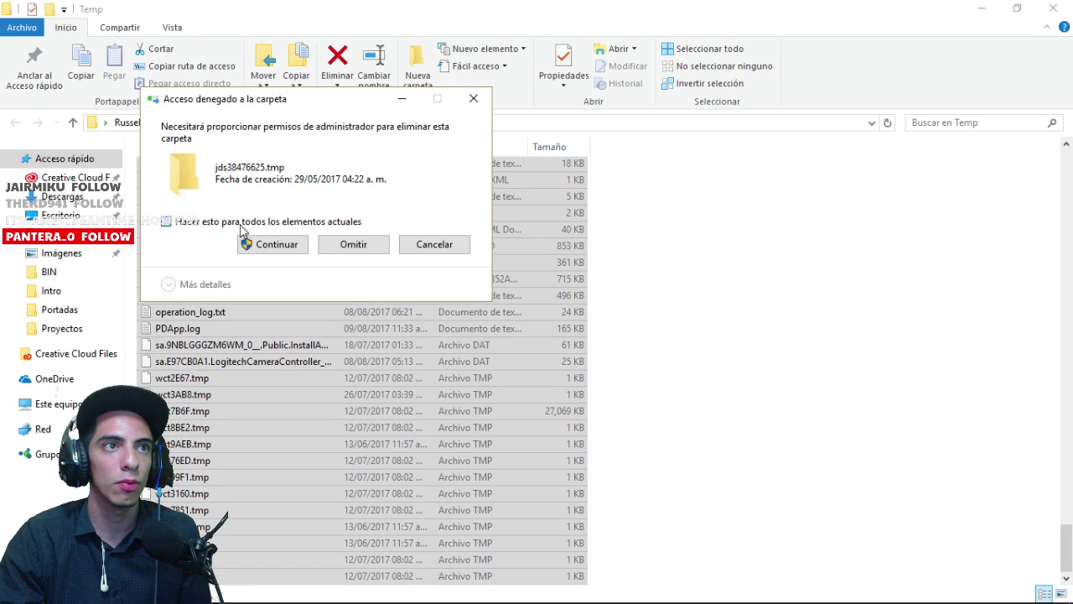
pyautogui.click(285, 238)
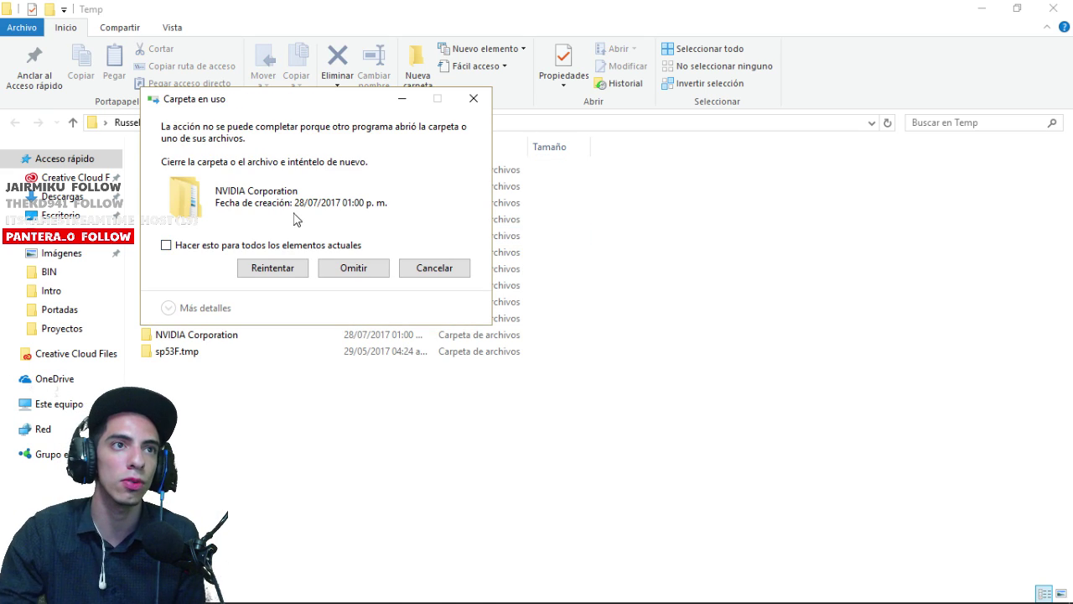
pyautogui.click(319, 246)
pyautogui.click(355, 269)
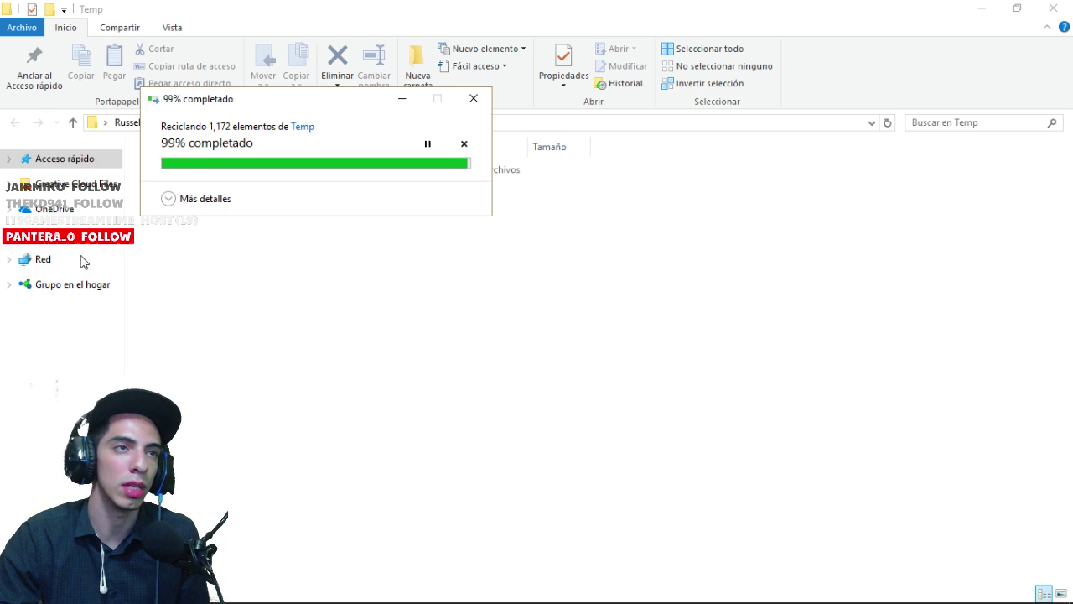
# Step: Move the deletion progress dialog aside, then restore the Temp folder window to a smaller size and close it
pyautogui.moveTo(295, 110); pyautogui.dragTo(692, 132)
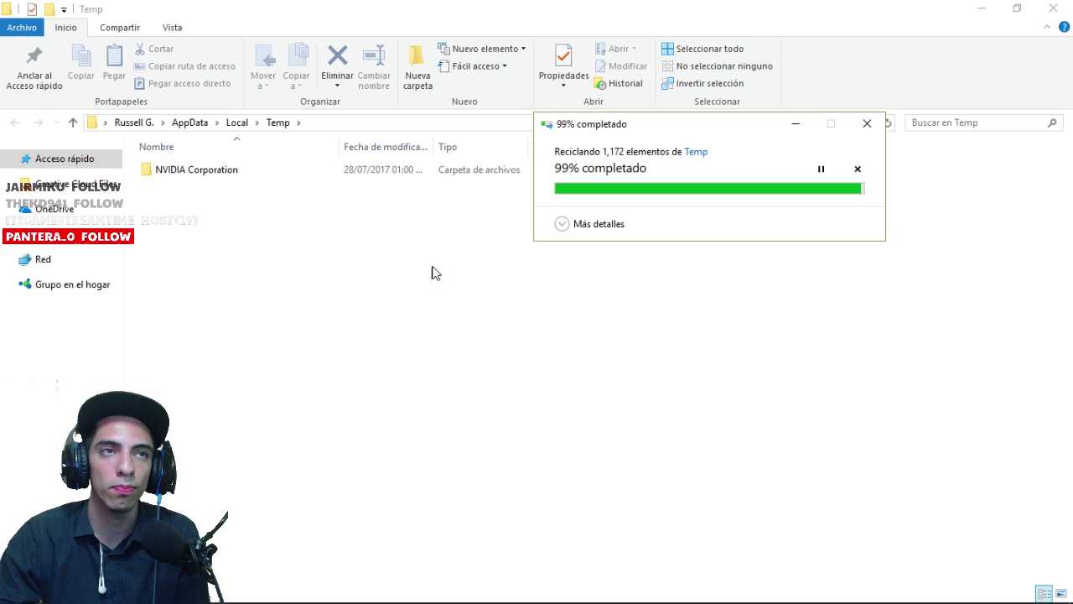
pyautogui.click(191, 171)
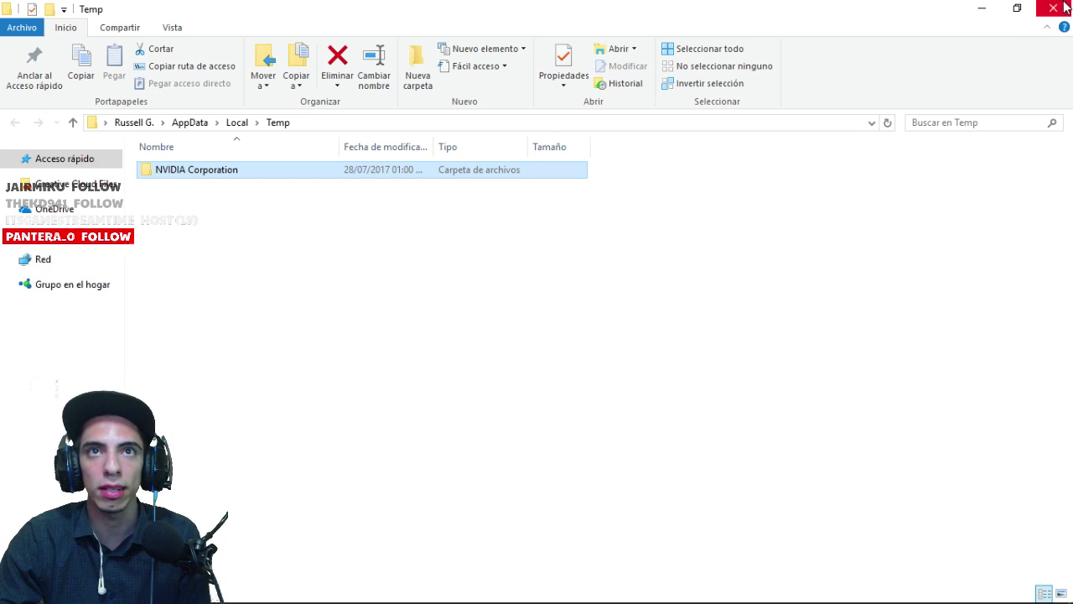
pyautogui.doubleClick(939, 10)
pyautogui.moveTo(759, 124); pyautogui.dragTo(482, 214)
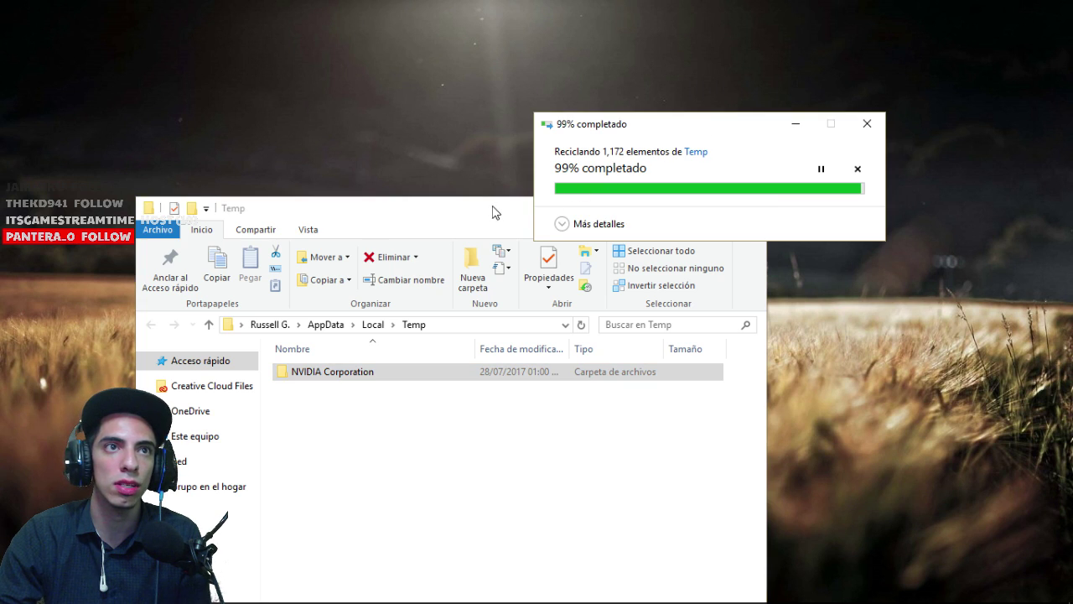
pyautogui.click(747, 207)
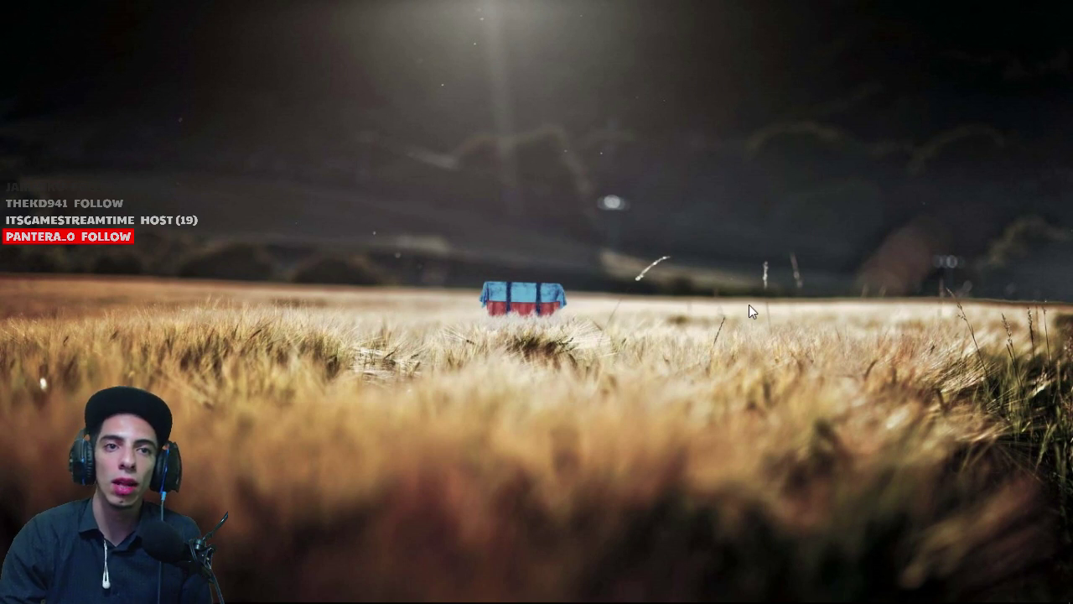
# Step: Open the NVIDIA Control Panel from the system tray
pyautogui.click(921, 591)
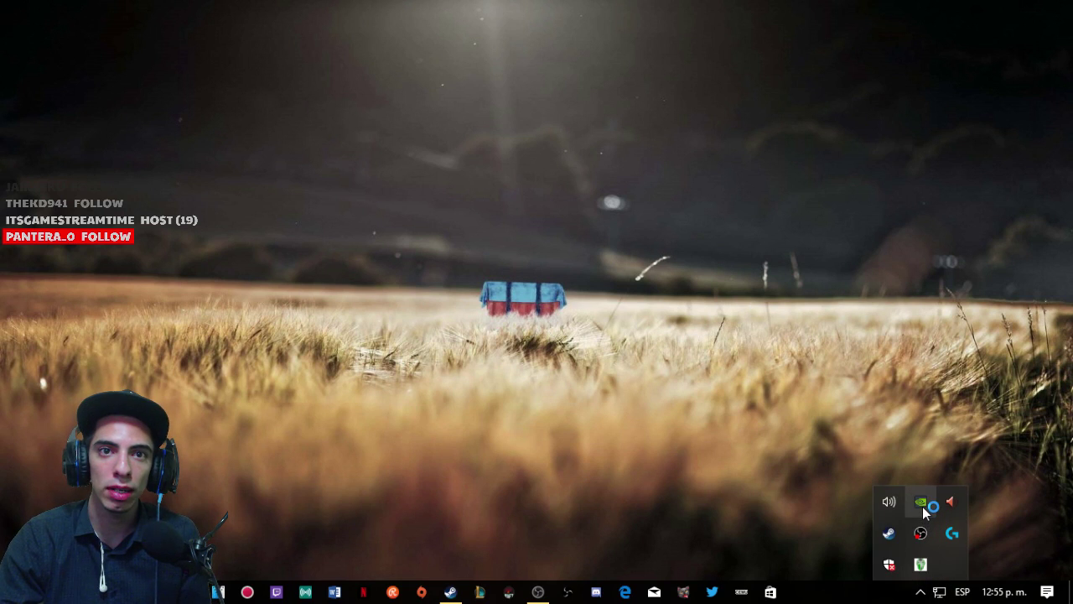
pyautogui.rightClick(924, 508)
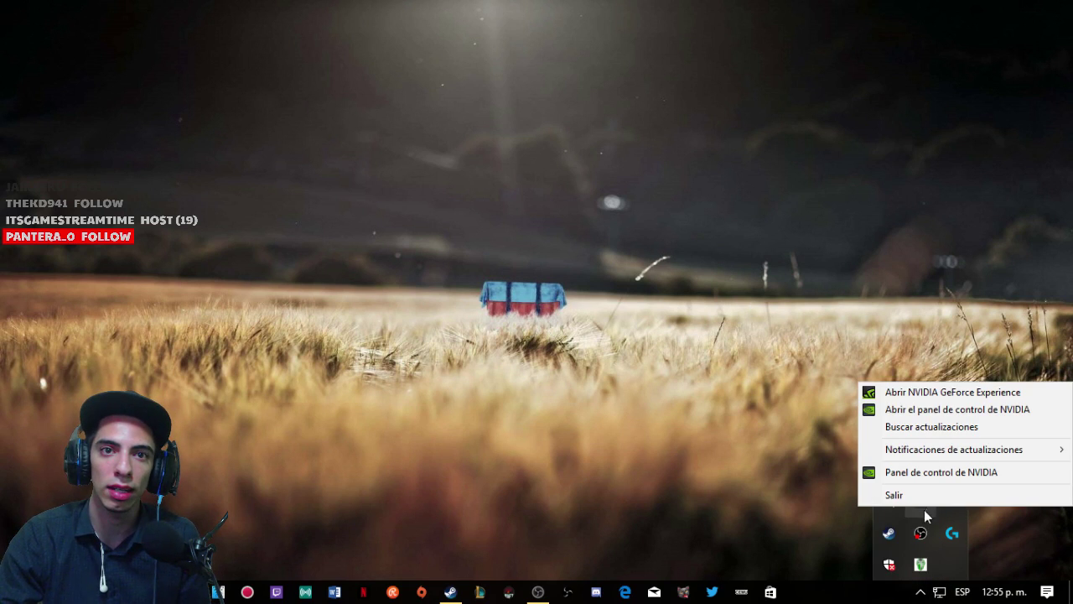
pyautogui.click(928, 410)
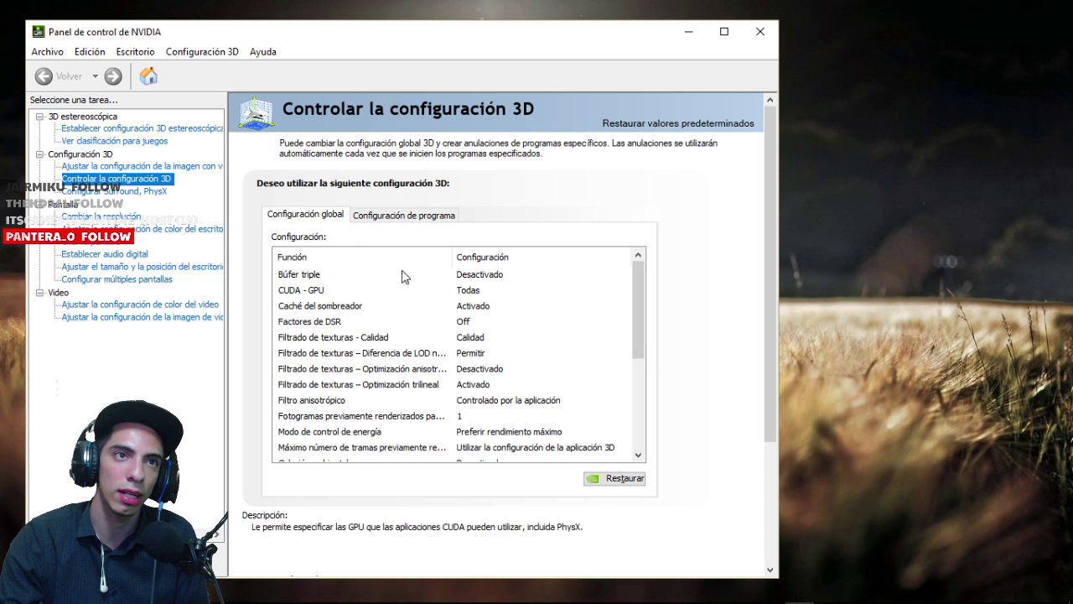
# Step: Show the program-specific 3D settings and select PlayerUnknown's Battlegrounds (tslgame.exe) as the program to customize
pyautogui.click(373, 218)
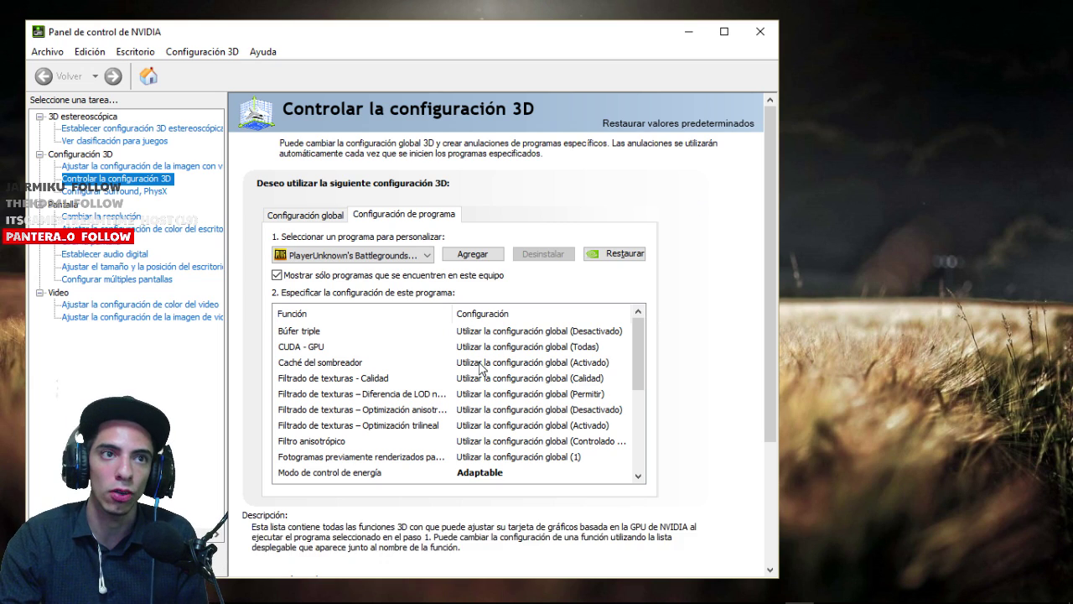
pyautogui.scroll(-5, 486, 394)
pyautogui.scroll(5, 492, 408)
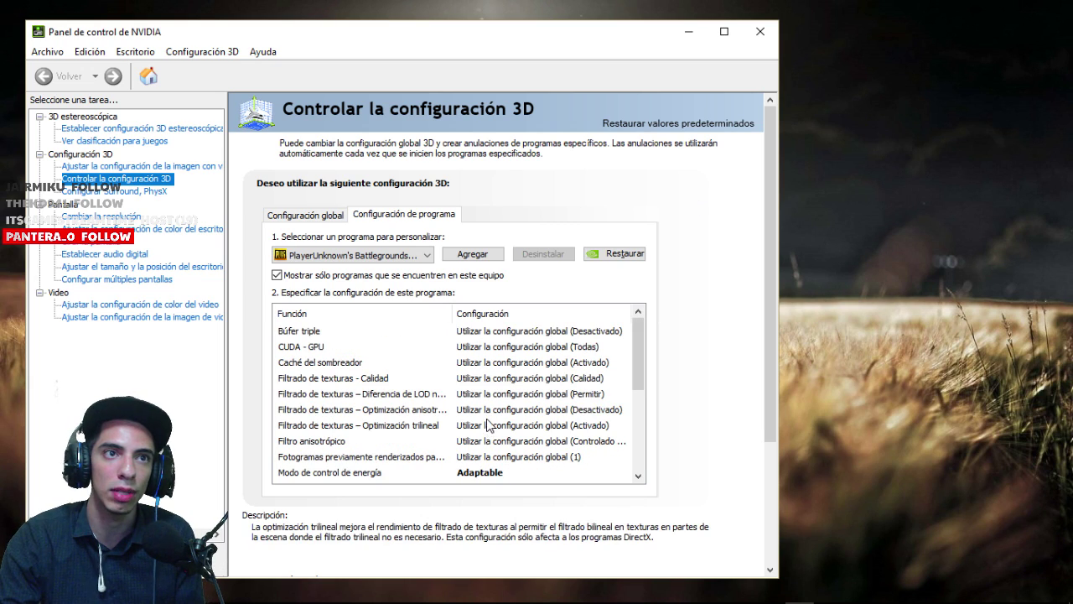
pyautogui.click(421, 256)
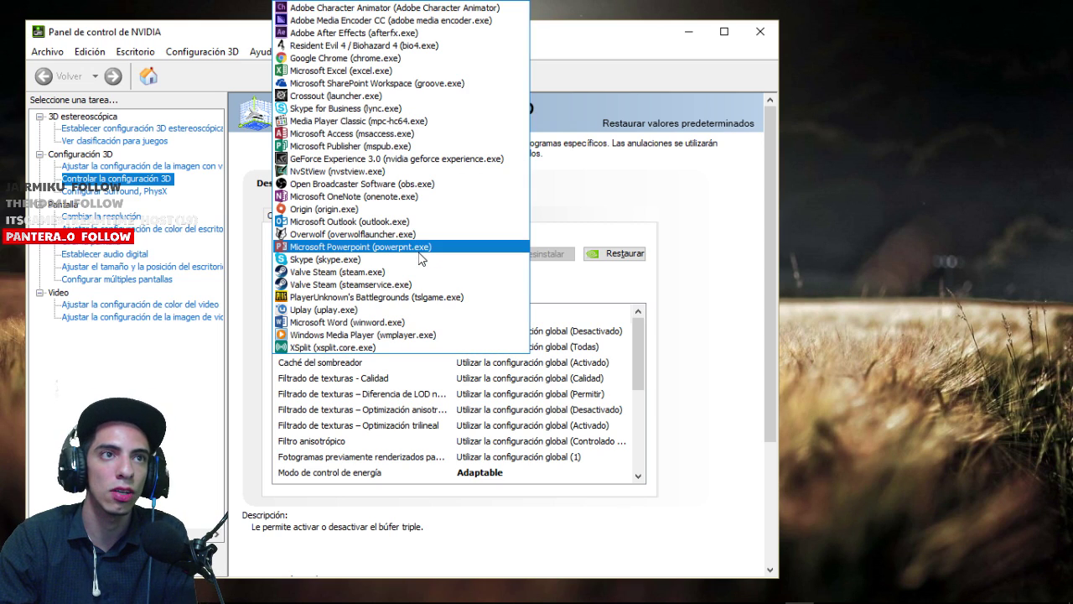
pyautogui.click(369, 298)
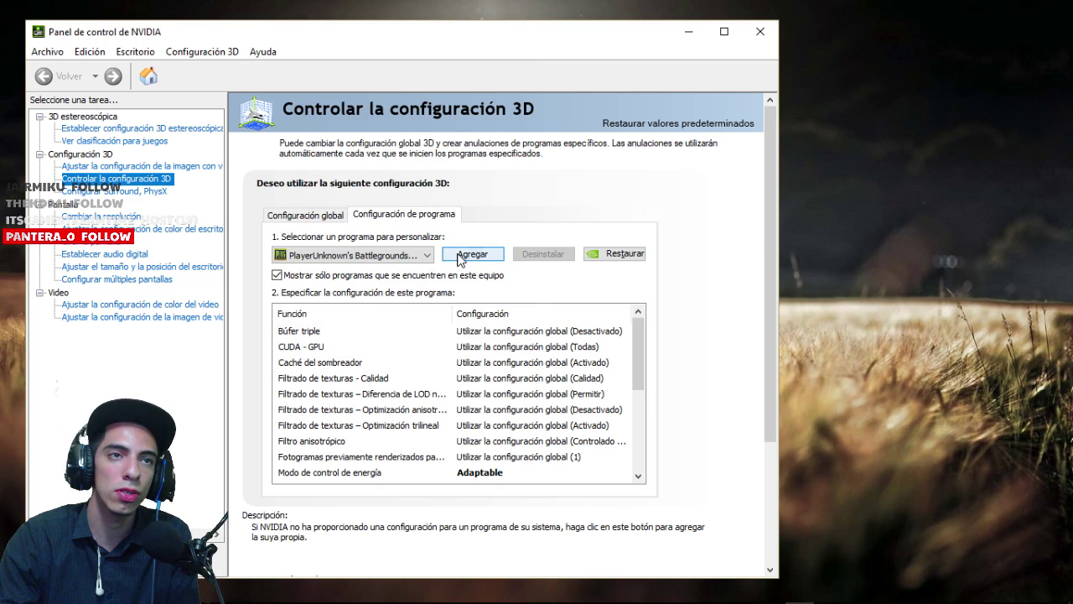
# Step: Start adding a program to customize and browse for its executable in Archivos de programa (x86) on drive C
pyautogui.click(461, 256)
pyautogui.scroll(-1, 451, 254)
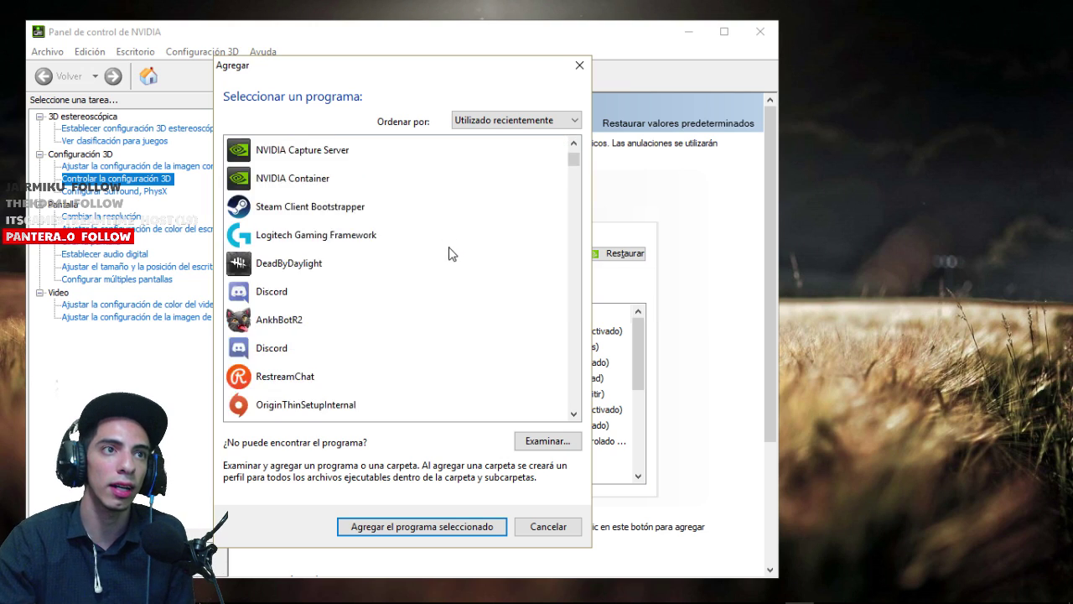
pyautogui.scroll(-2, 451, 254)
pyautogui.click(547, 440)
pyautogui.click(220, 393)
pyautogui.scroll(-3, 390, 278)
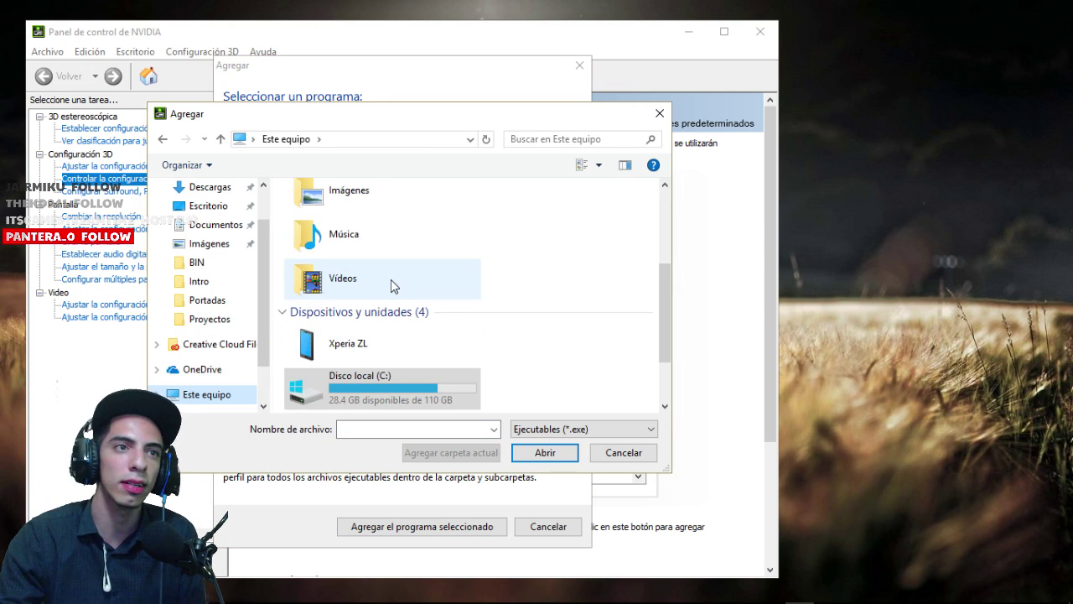
pyautogui.doubleClick(399, 393)
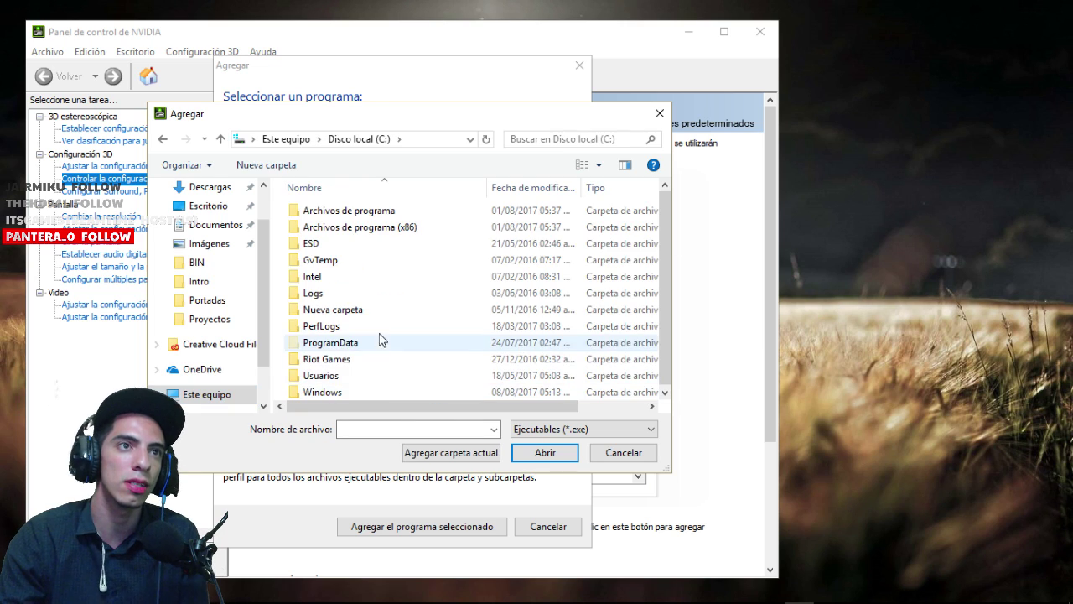
pyautogui.doubleClick(389, 227)
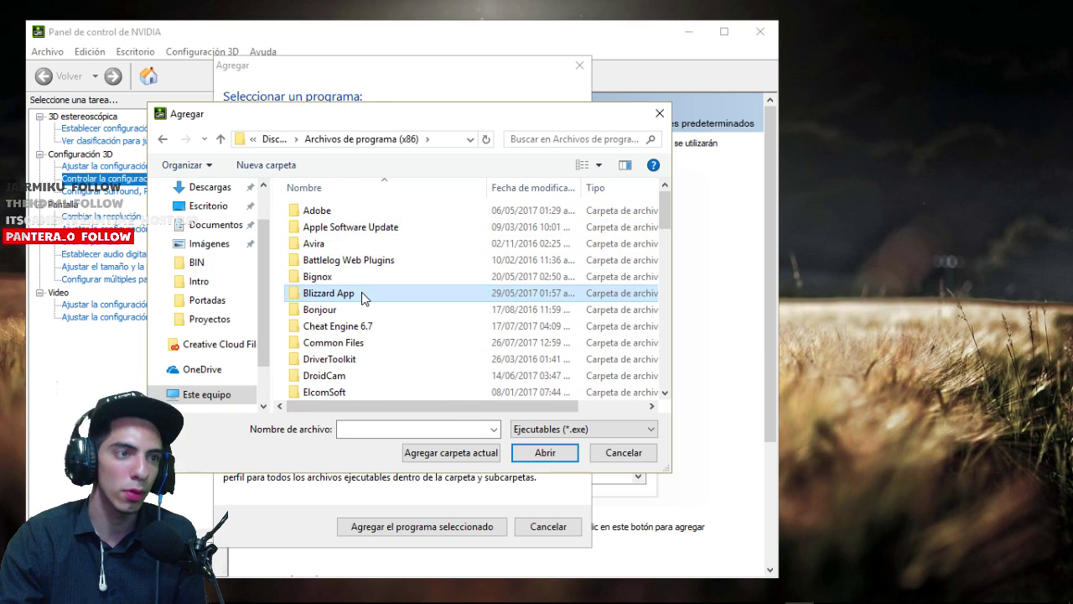
# Step: Add TslGame.exe from Steam\steamapps\common\PUBG\TslGame\Binaries\Win64 as the program to customize
pyautogui.press('s')
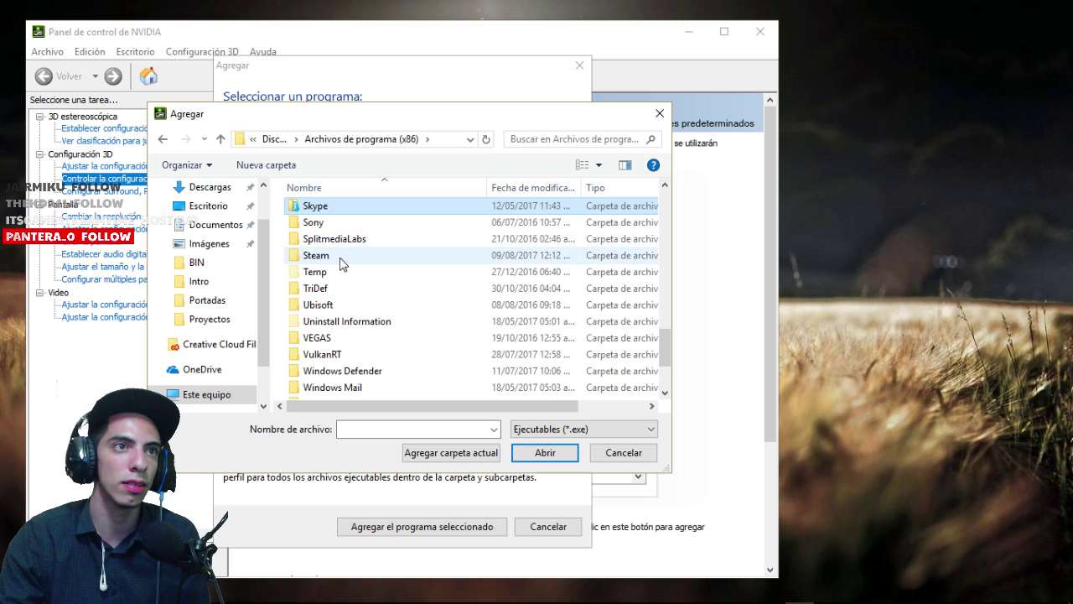
pyautogui.doubleClick(341, 261)
pyautogui.scroll(-5, 359, 259)
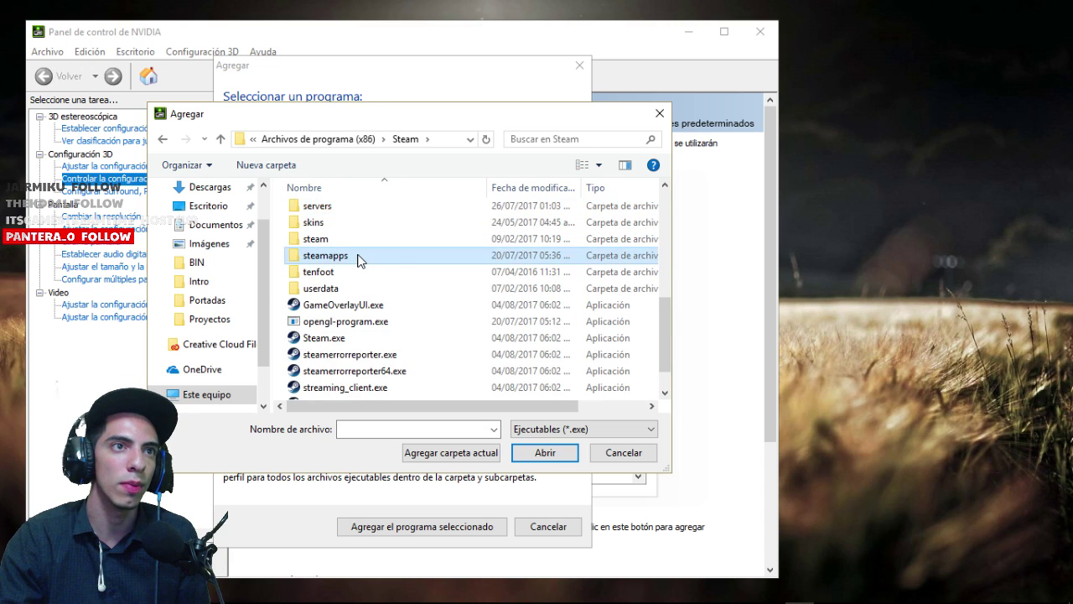
pyautogui.doubleClick(360, 260)
pyautogui.doubleClick(361, 212)
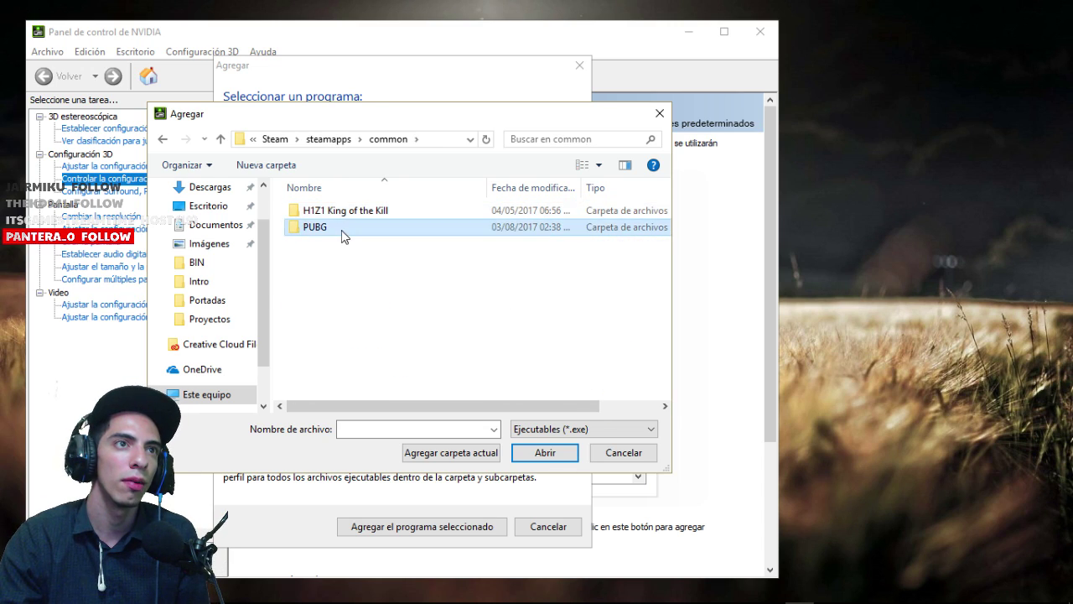
pyautogui.doubleClick(342, 233)
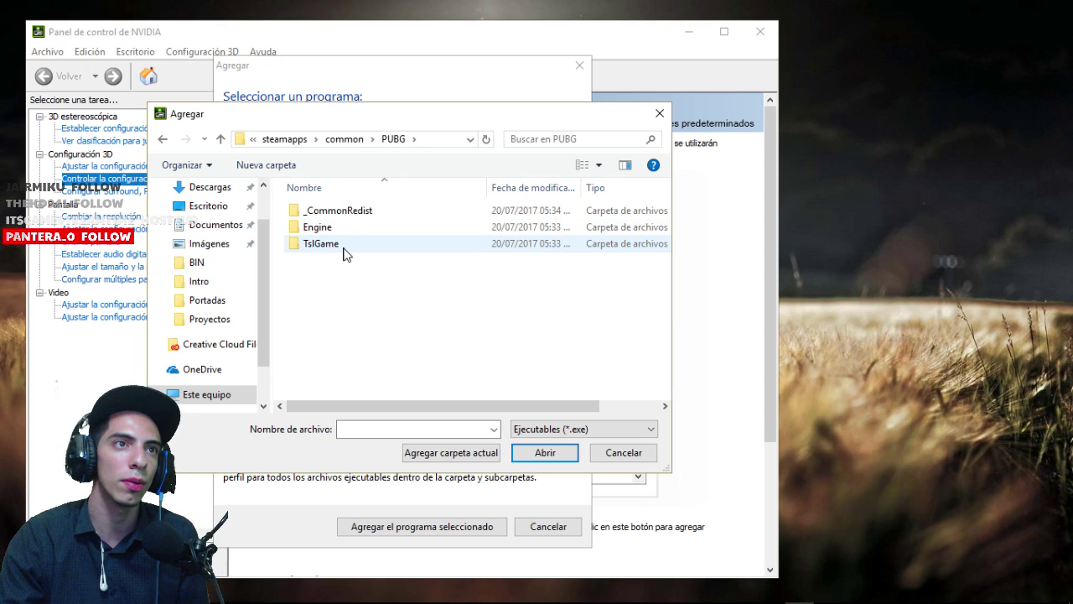
pyautogui.doubleClick(340, 245)
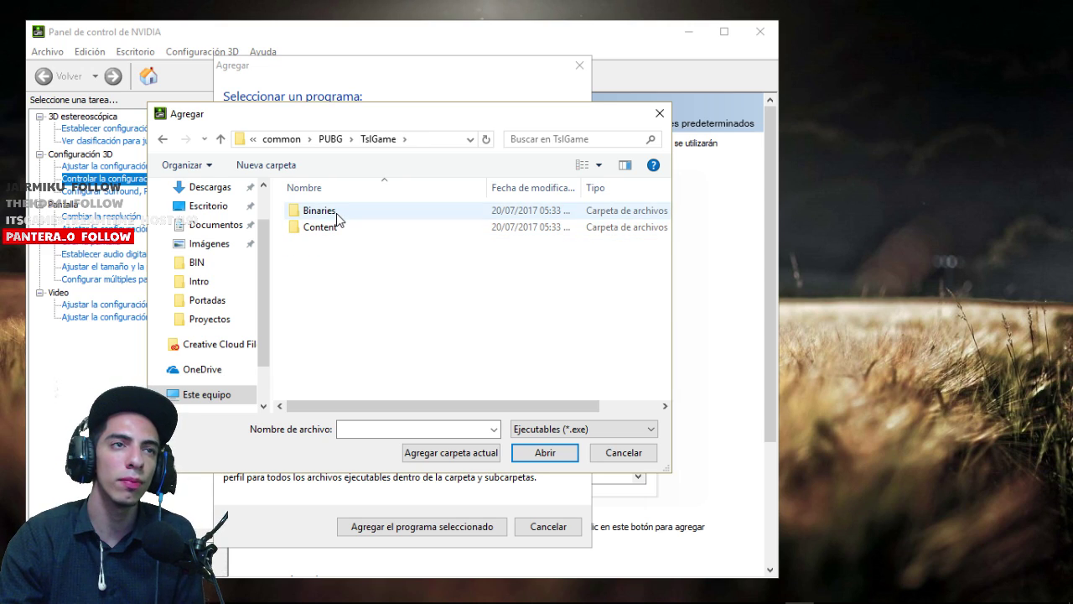
pyautogui.doubleClick(336, 212)
pyautogui.doubleClick(339, 227)
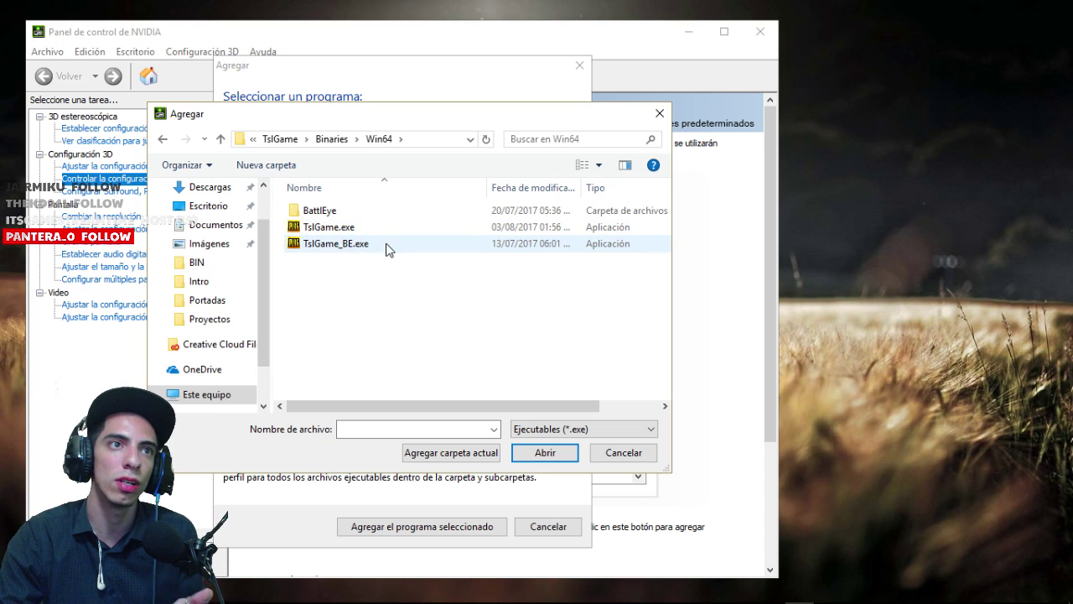
pyautogui.doubleClick(344, 228)
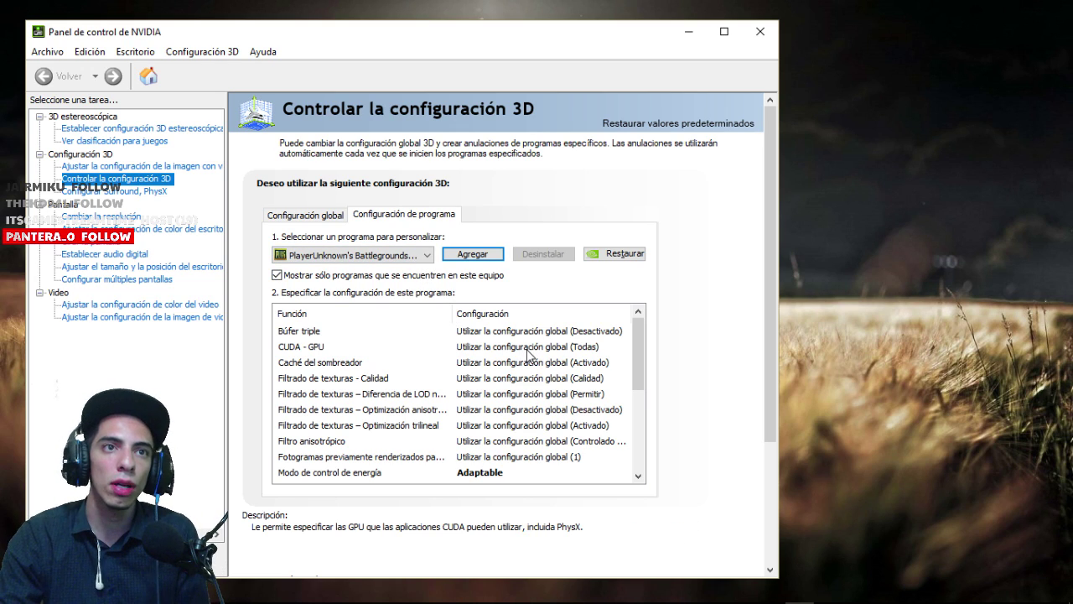
# Step: Look through the 3D settings listed for PlayerUnknown's Battlegrounds, after checking its entry in the program list
pyautogui.click(361, 256)
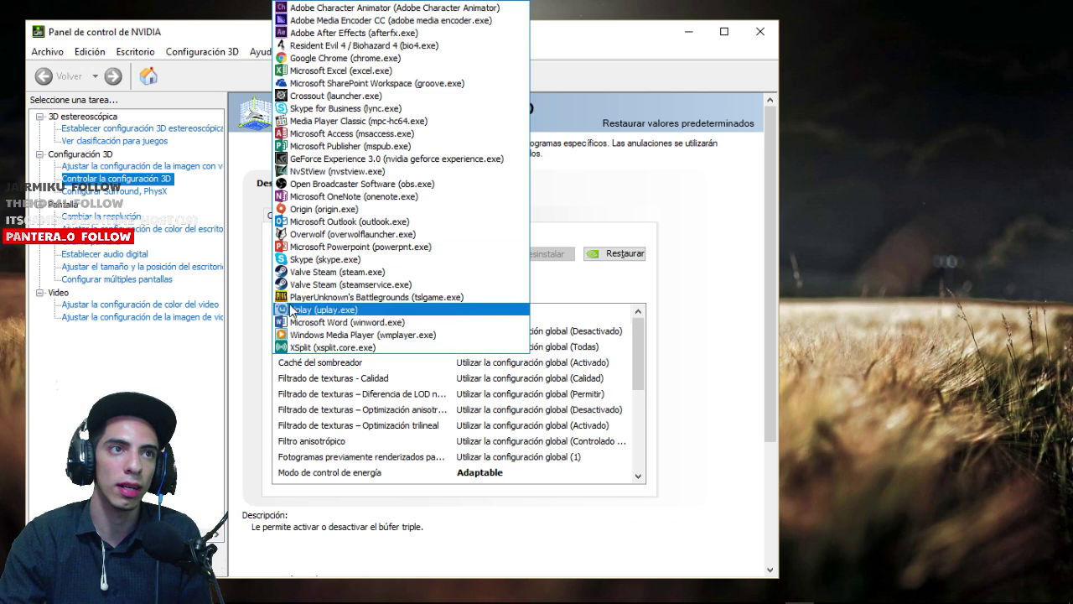
pyautogui.click(557, 291)
pyautogui.scroll(-1, 453, 369)
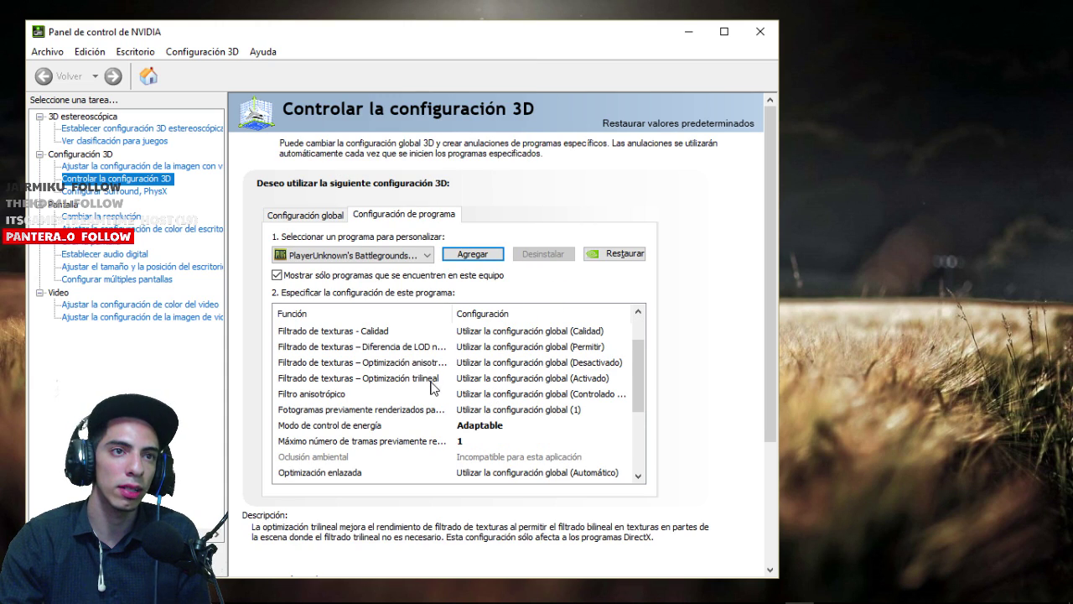
pyautogui.scroll(-3, 459, 369)
pyautogui.scroll(2, 468, 401)
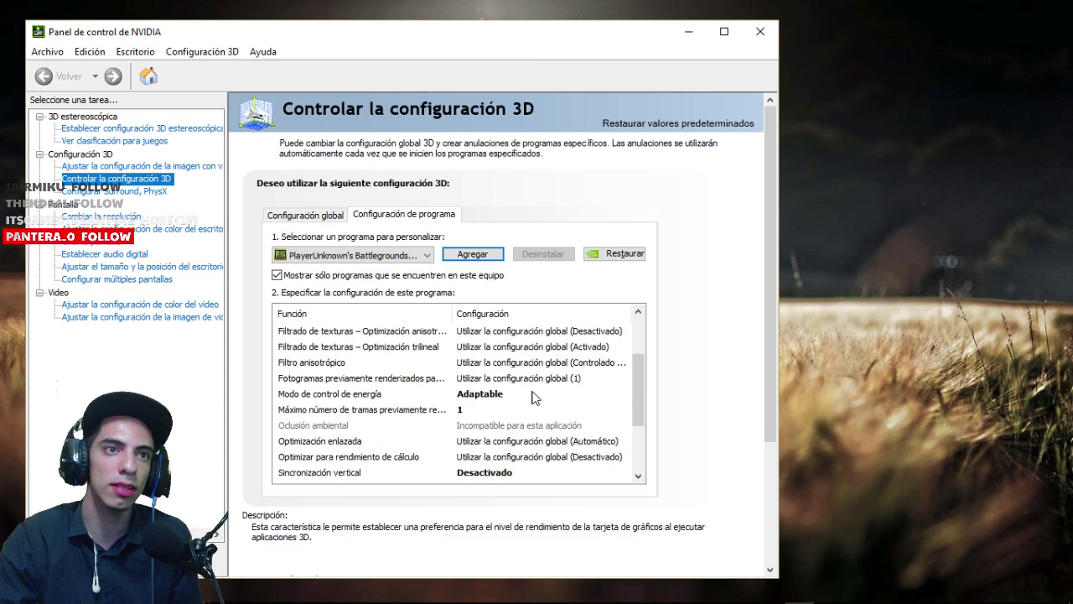
pyautogui.scroll(-2, 540, 383)
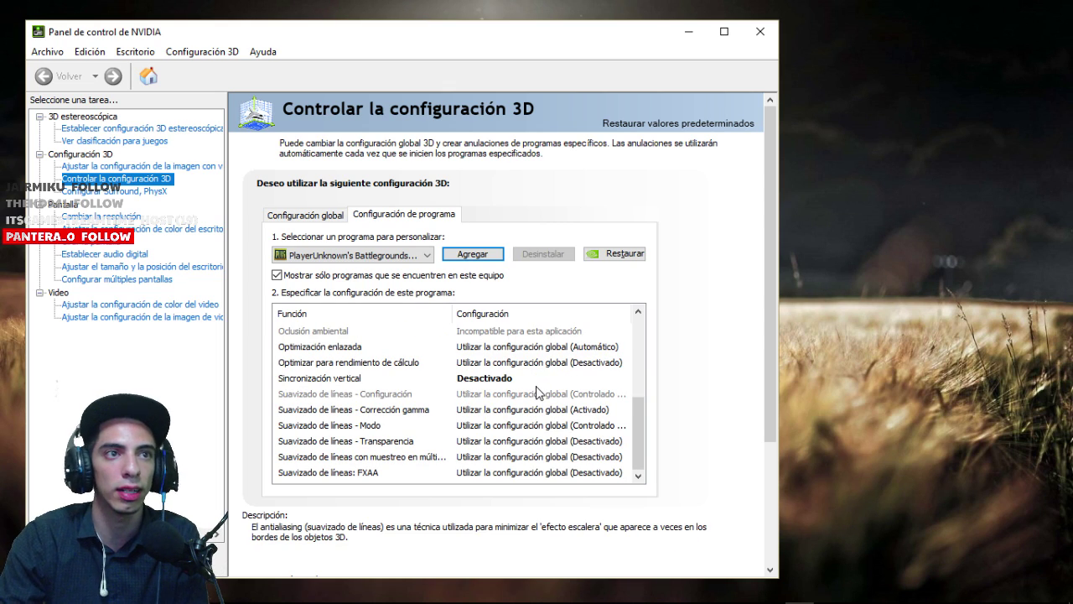
pyautogui.scroll(1, 503, 396)
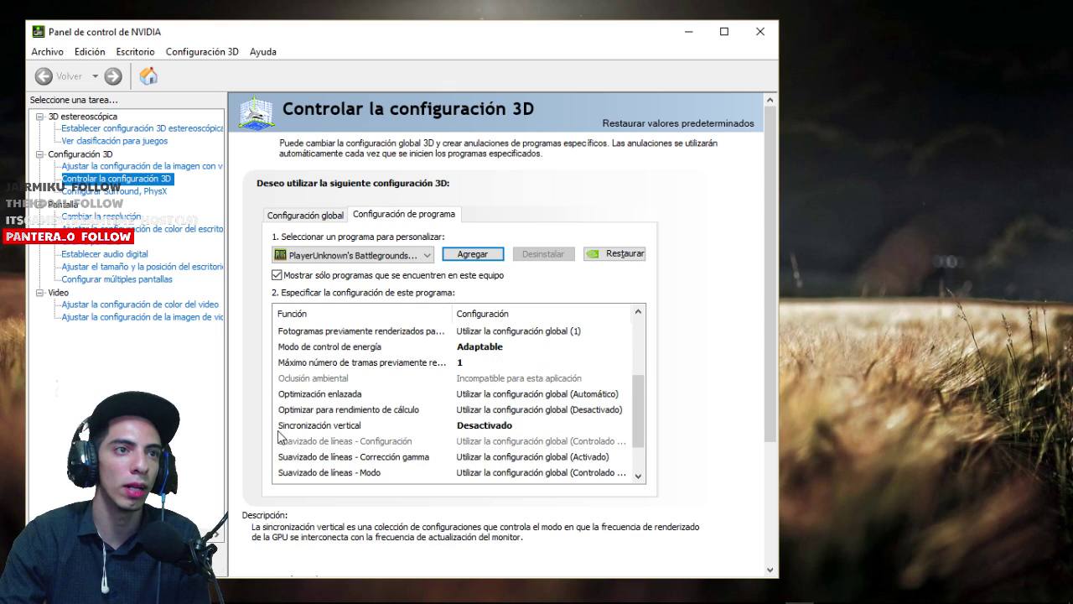
# Step: Check the options available for the Sincronización vertical setting of PlayerUnknown's Battlegrounds
pyautogui.click(362, 428)
pyautogui.click(495, 424)
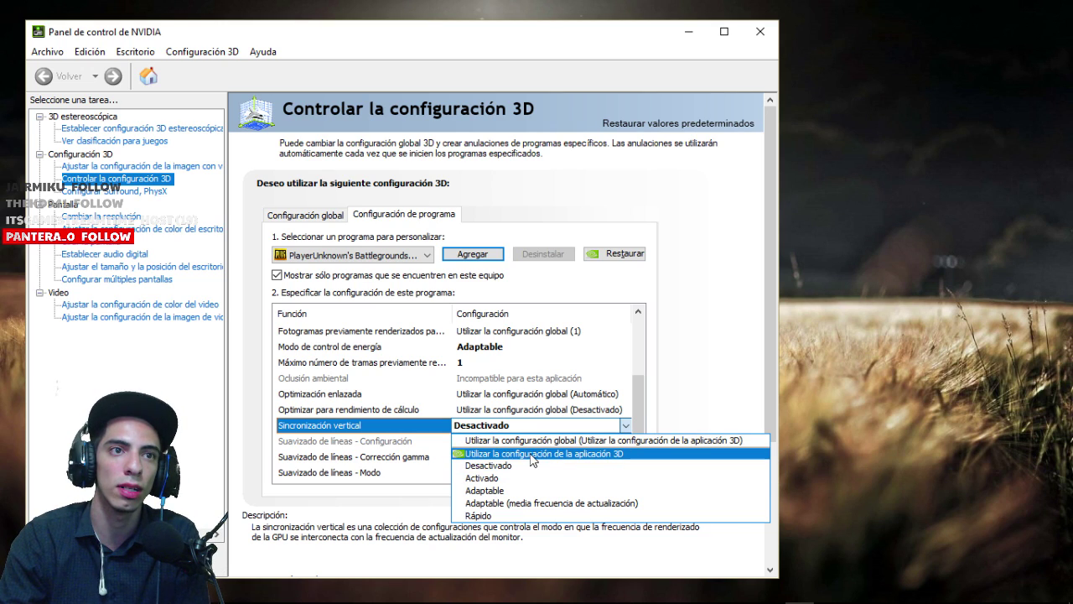
pyautogui.click(682, 408)
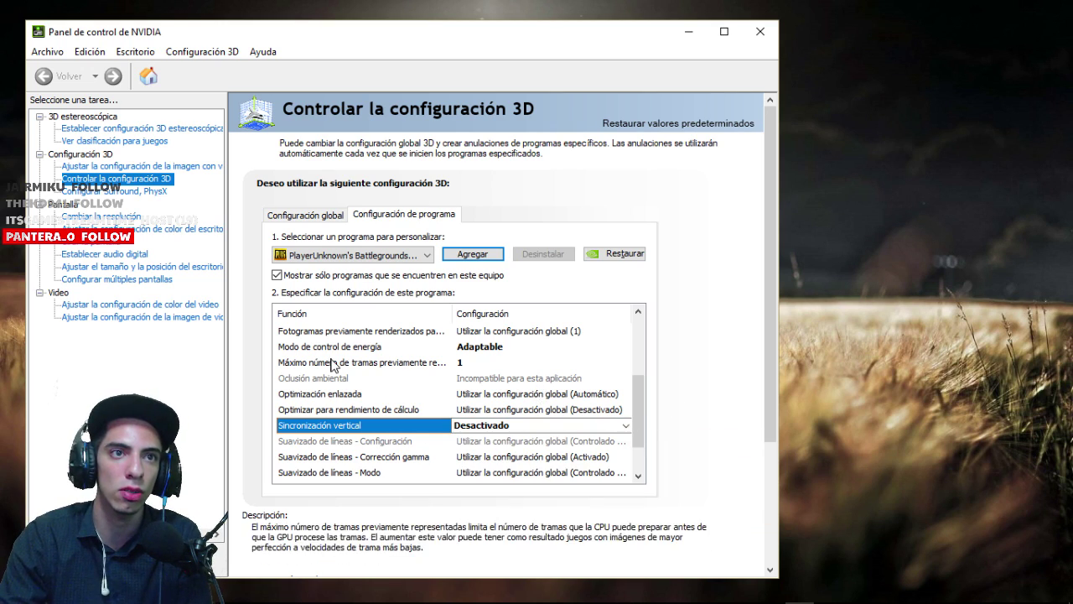
pyautogui.scroll(-1, 528, 402)
pyautogui.scroll(3, 520, 411)
pyautogui.scroll(-2, 509, 424)
pyautogui.click(509, 425)
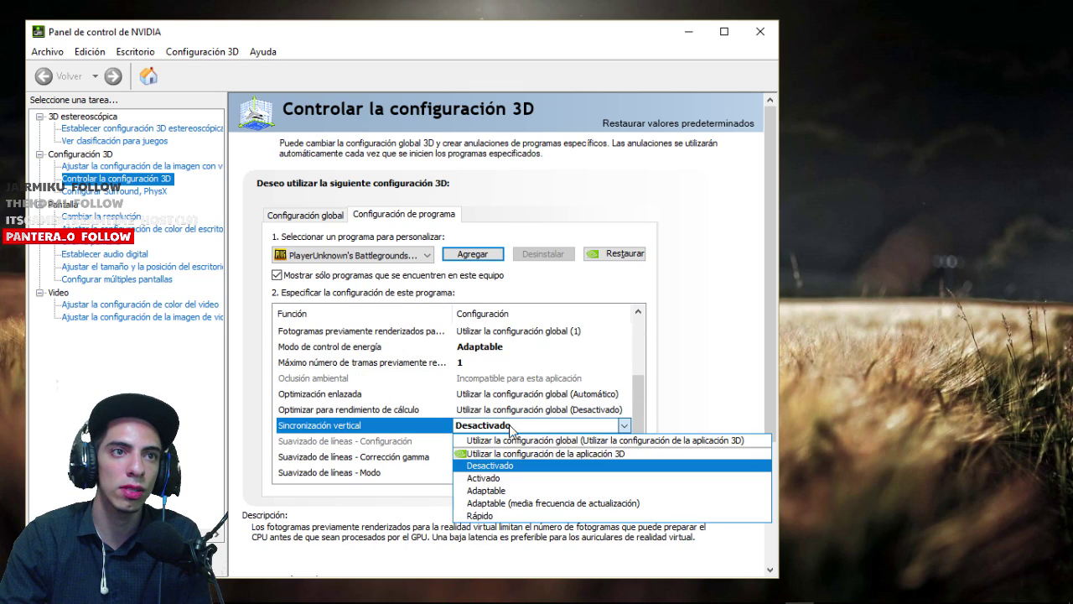
pyautogui.click(344, 478)
# Step: Set Máximo número de tramas previamente representadas to 1 for PlayerUnknown's Battlegrounds
pyautogui.scroll(3, 343, 474)
pyautogui.click(351, 456)
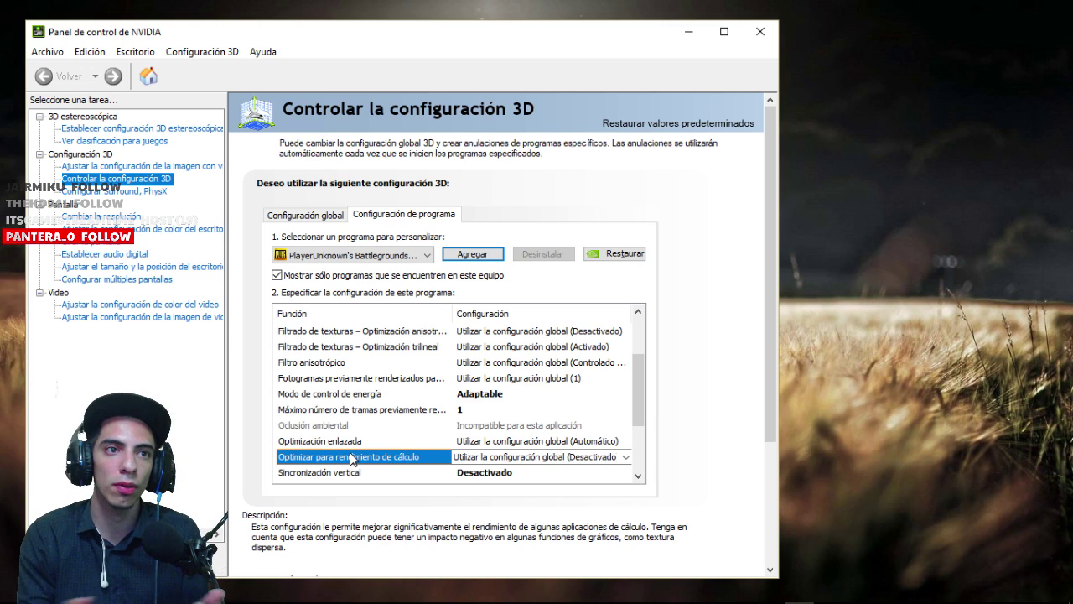
pyautogui.click(347, 410)
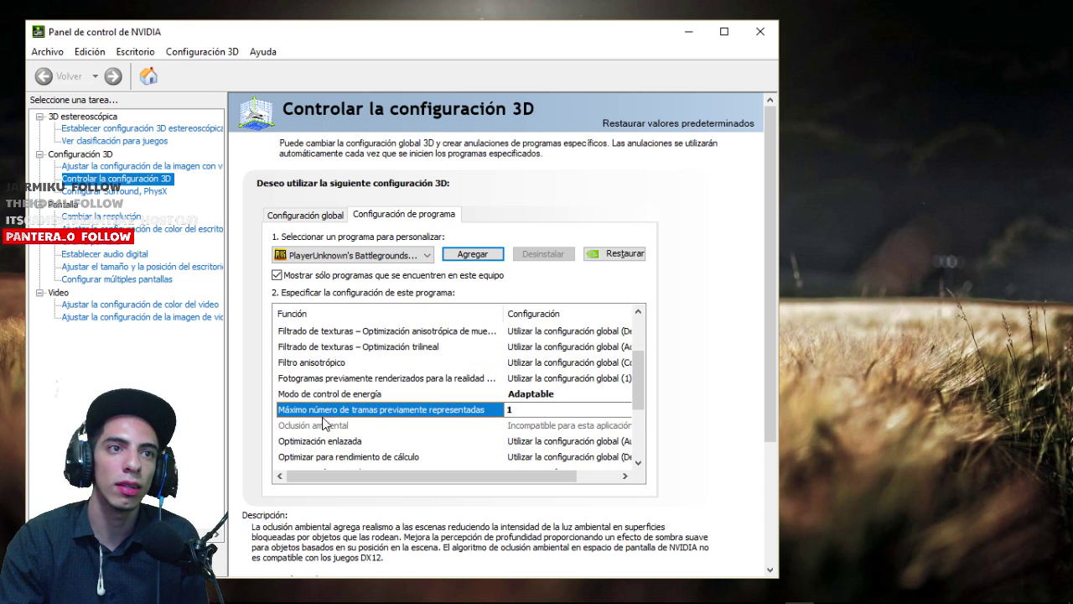
pyautogui.click(564, 410)
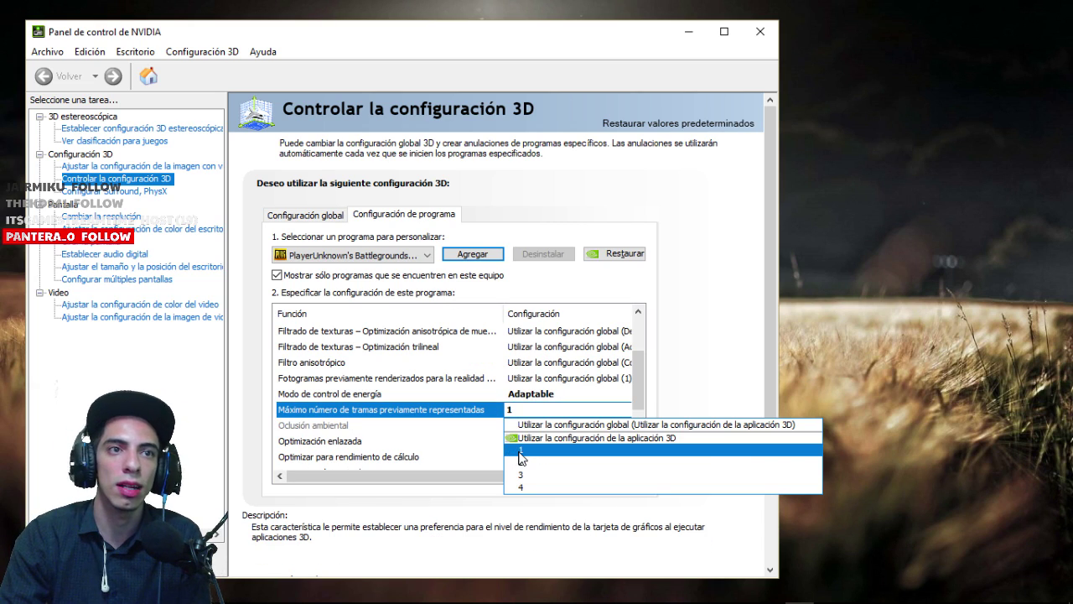
pyautogui.click(520, 453)
# Step: Set Modo de control de energía to Energía óptima for the game and apply the 3D settings
pyautogui.click(576, 394)
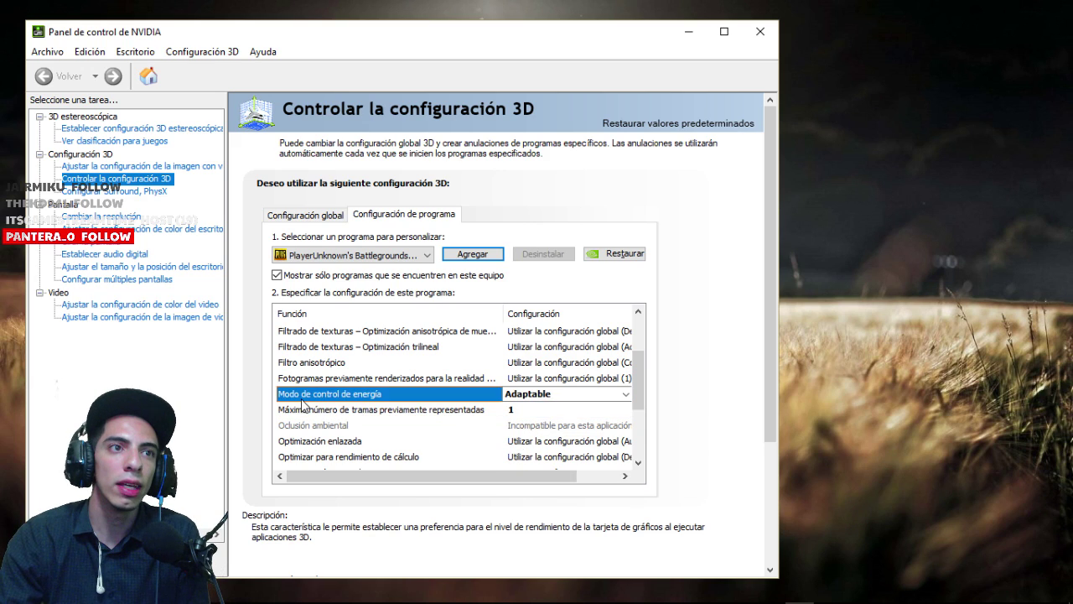
pyautogui.click(582, 402)
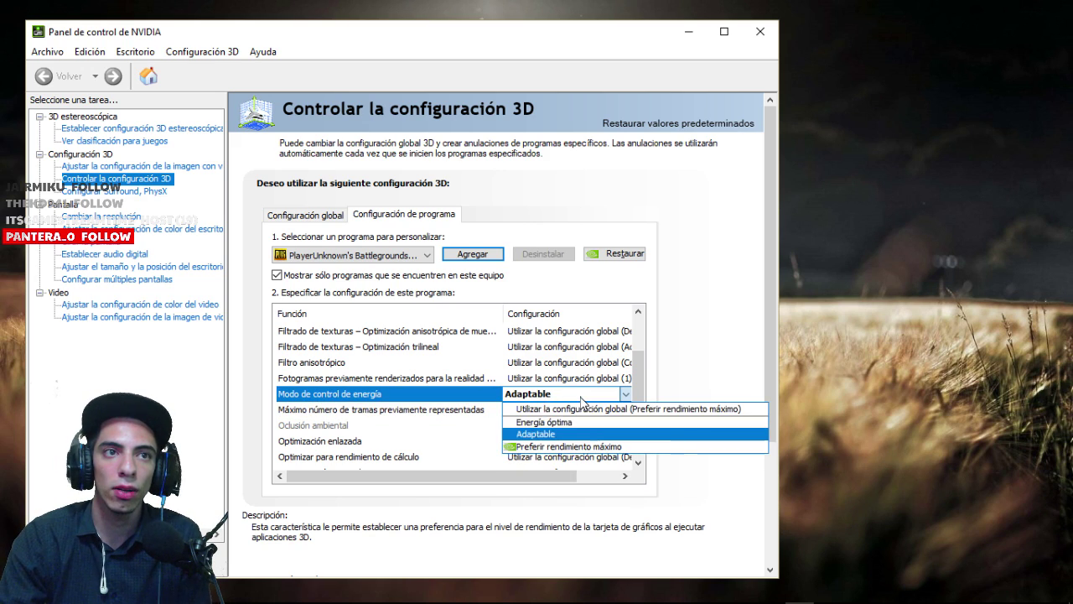
pyautogui.click(568, 427)
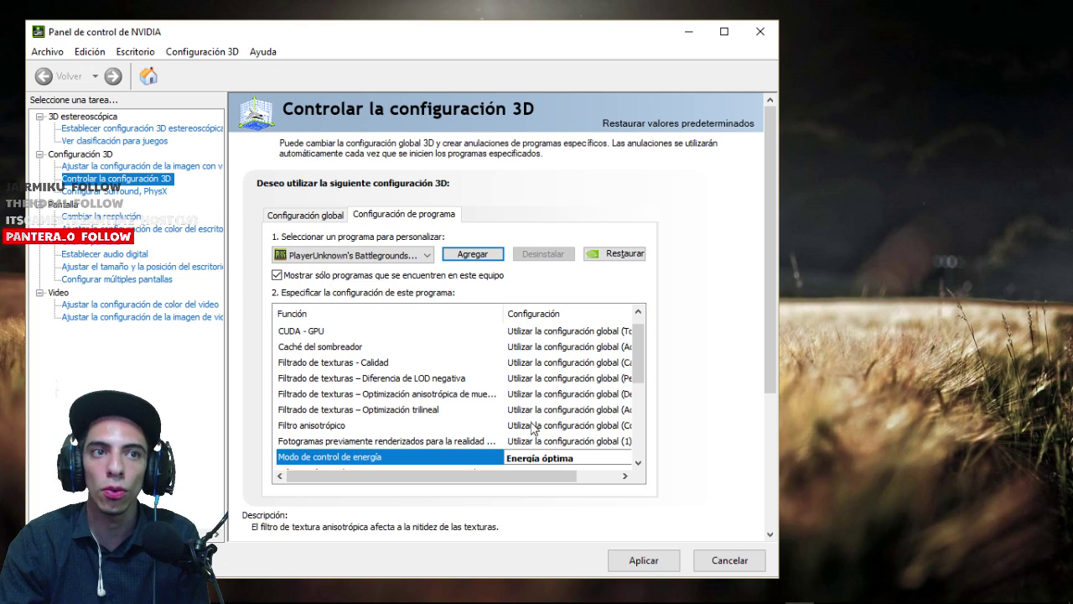
pyautogui.scroll(-2, 483, 394)
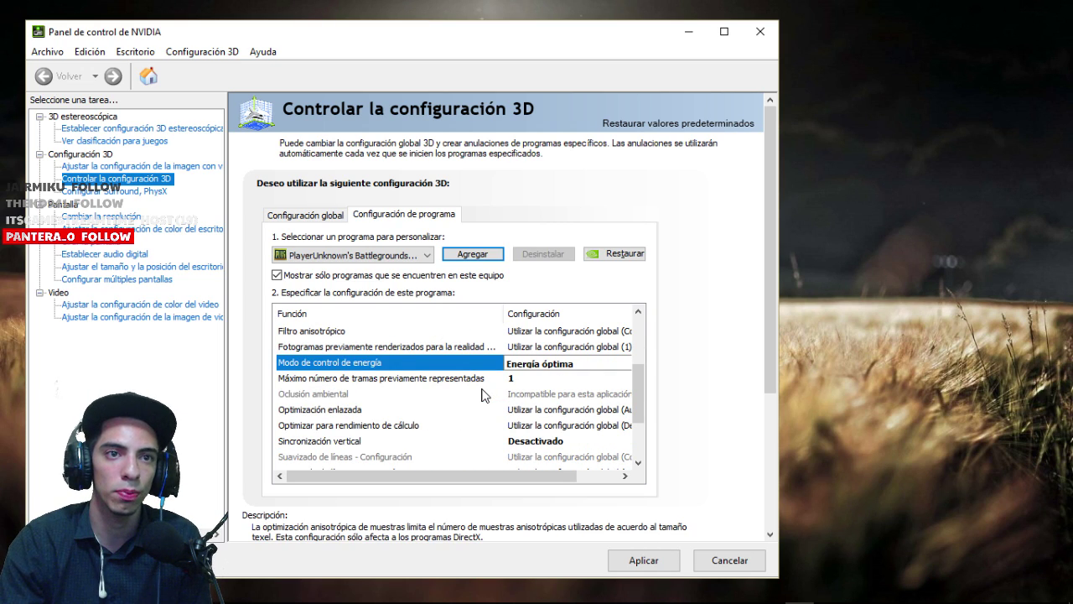
pyautogui.scroll(2, 593, 369)
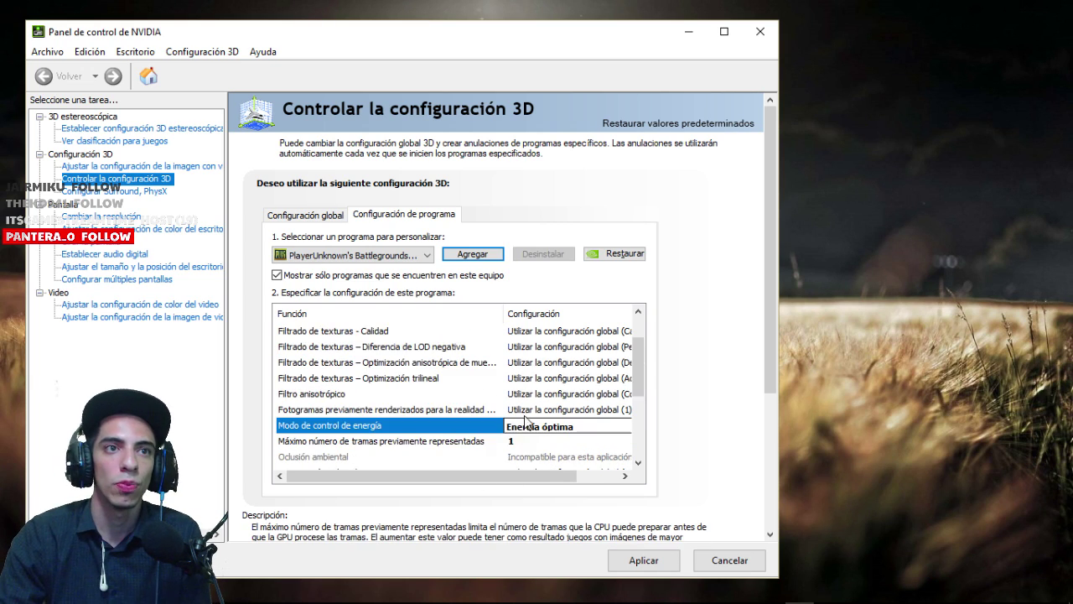
pyautogui.scroll(1, 520, 425)
pyautogui.scroll(-2, 536, 394)
pyautogui.click(545, 378)
pyautogui.click(545, 405)
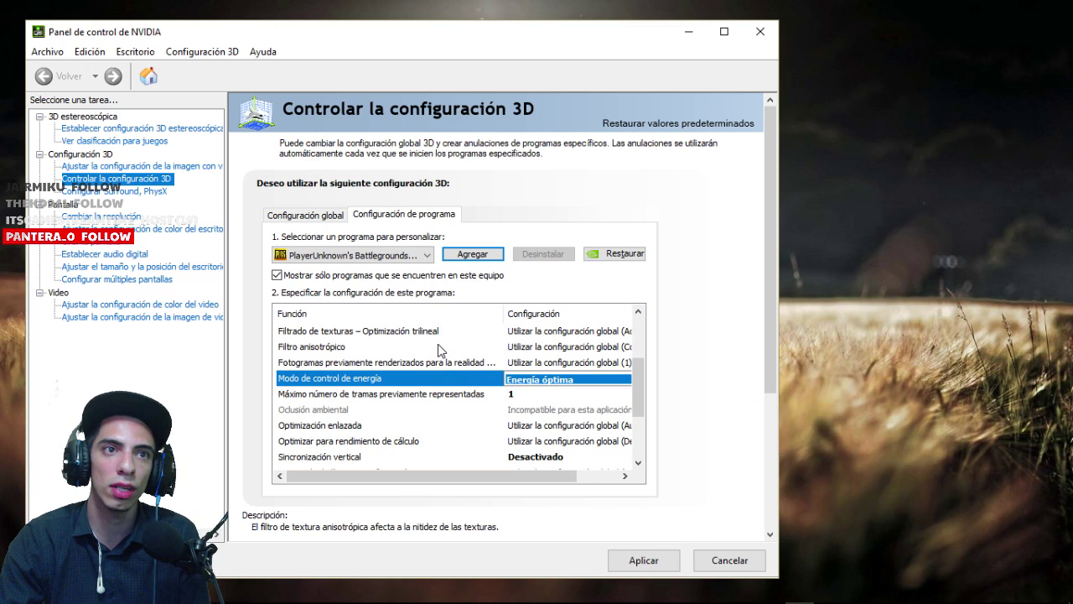
pyautogui.click(642, 560)
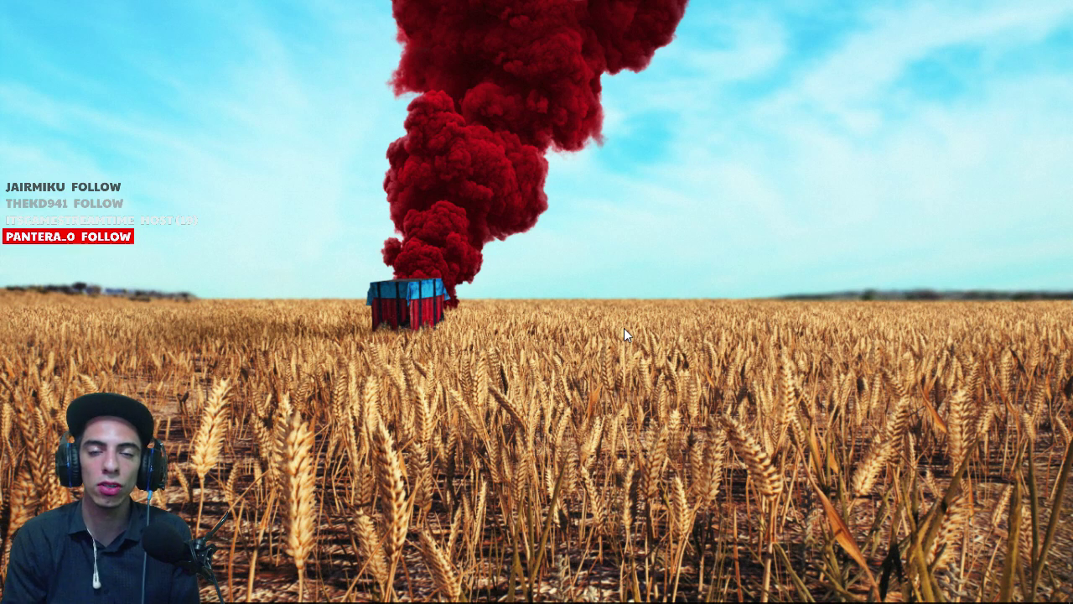
# Step: Show the desktop icons and open the text file Parámetros de RAM PUBG.txt
pyautogui.rightClick(750, 264)
pyautogui.moveTo(790, 276)
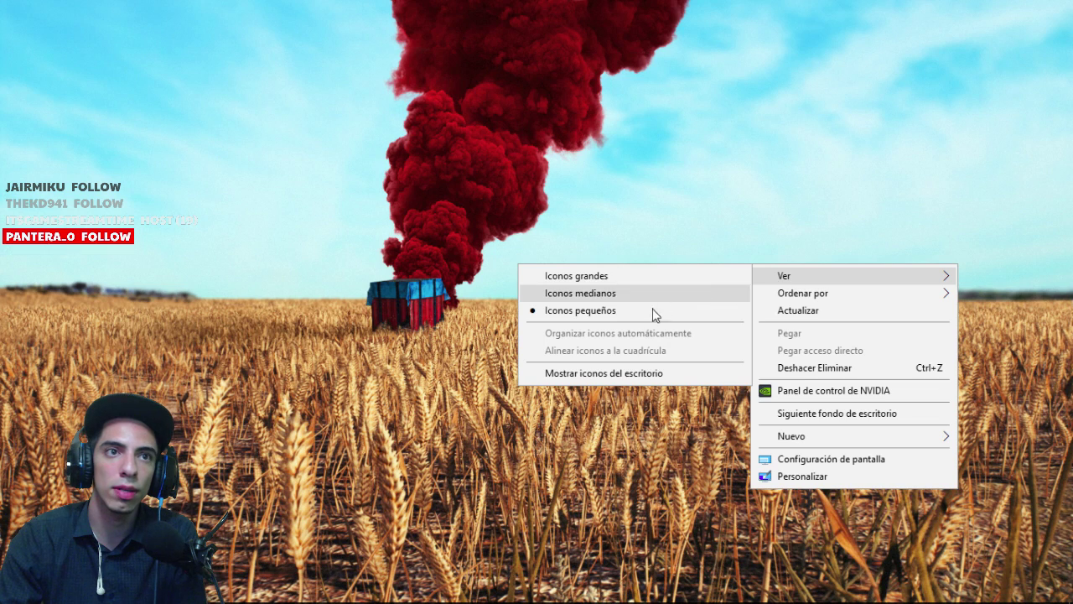
pyautogui.click(646, 375)
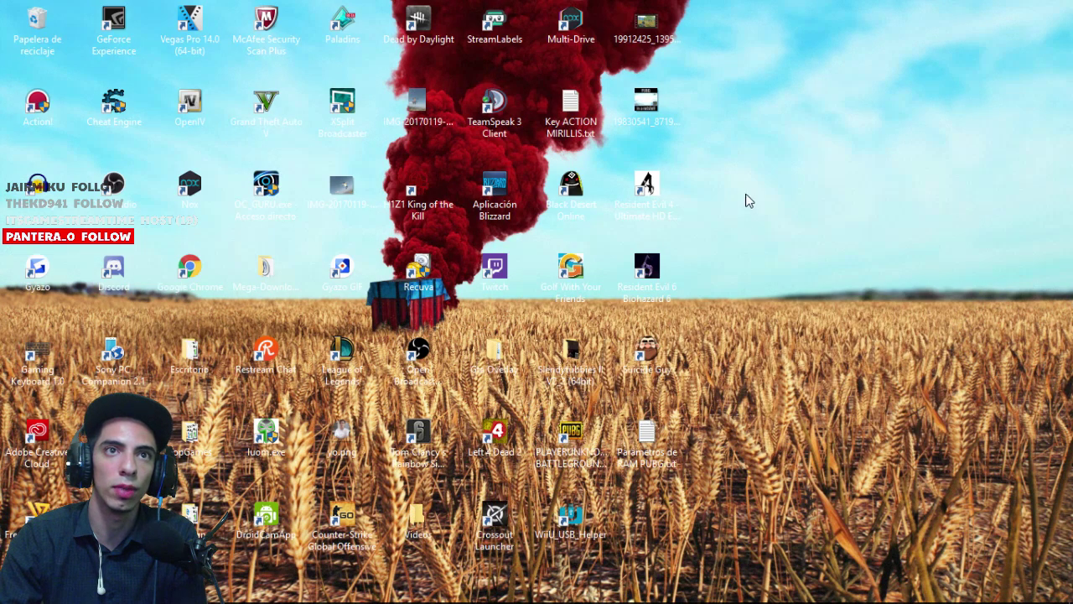
pyautogui.doubleClick(670, 446)
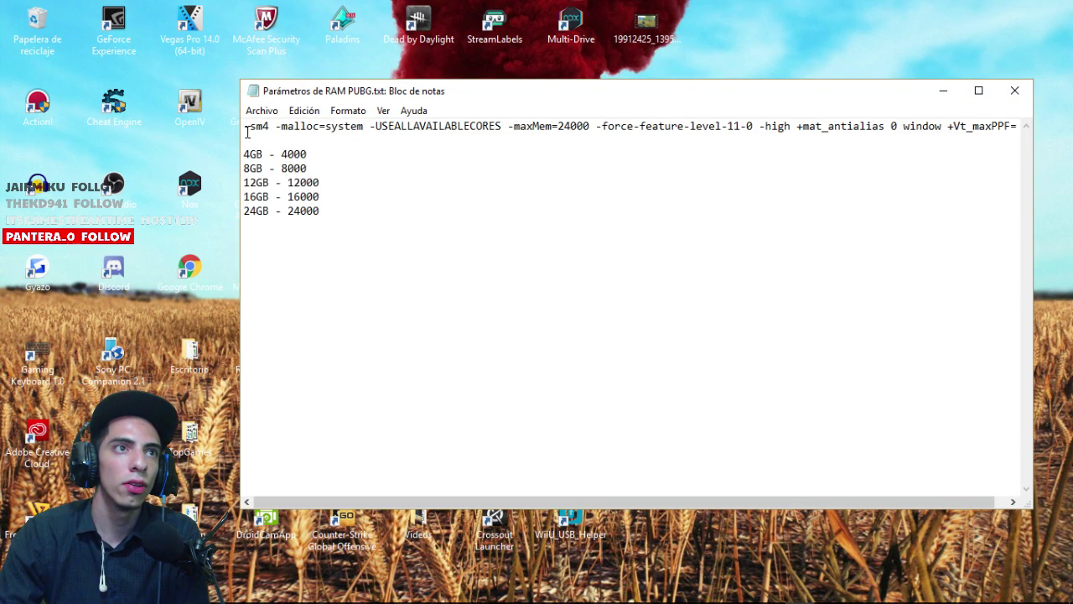
# Step: Examine the launch parameter line, its maxMem value and the list of memory values for each RAM size
pyautogui.moveTo(244, 127); pyautogui.dragTo(1041, 122)
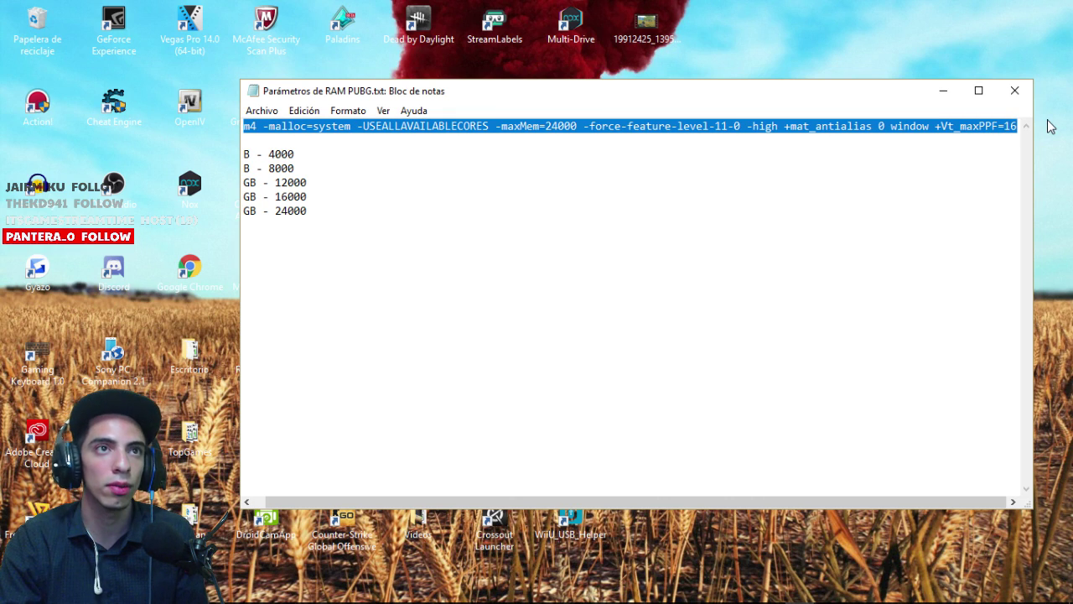
pyautogui.click(599, 176)
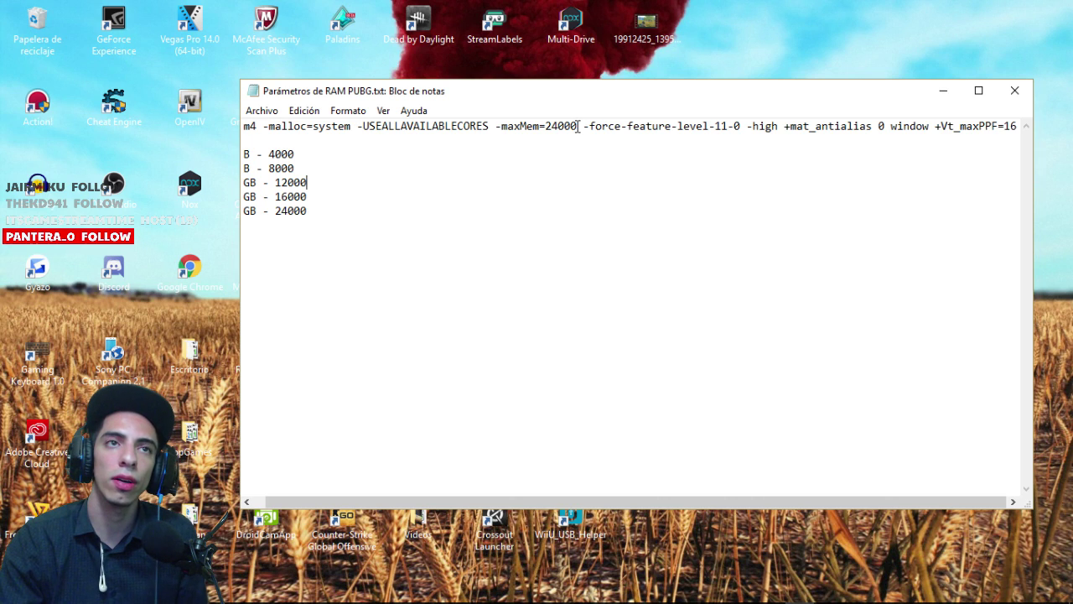
pyautogui.moveTo(577, 126); pyautogui.dragTo(547, 126)
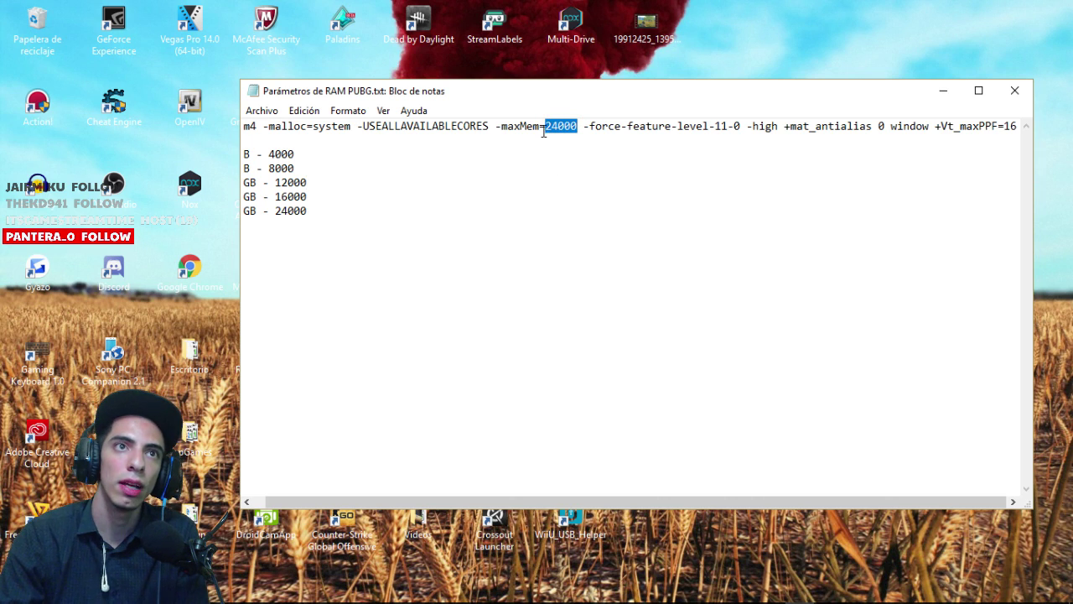
pyautogui.click(548, 151)
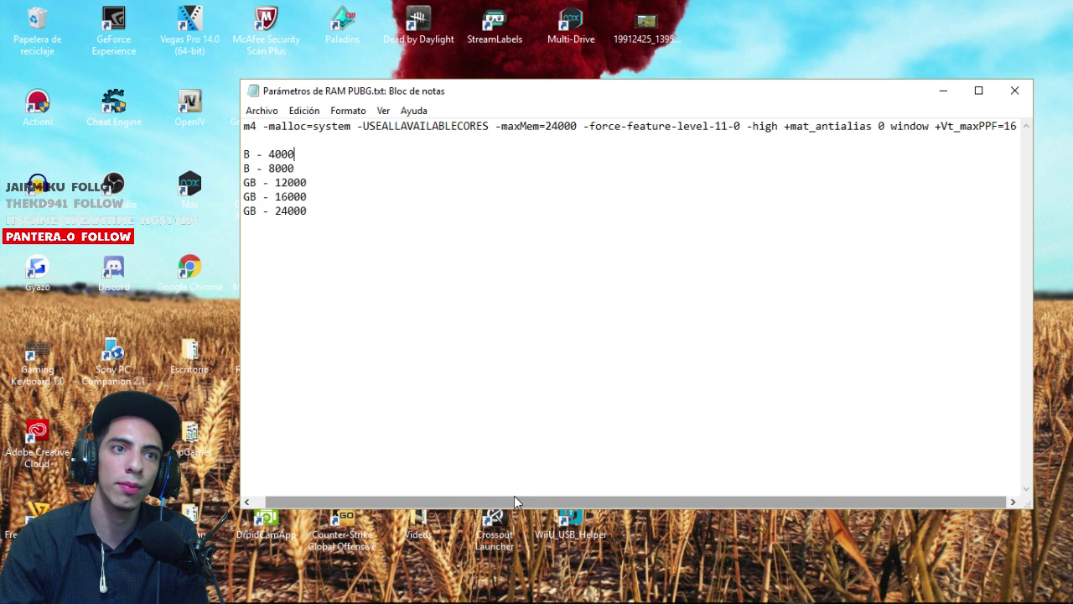
pyautogui.moveTo(515, 500); pyautogui.dragTo(455, 494)
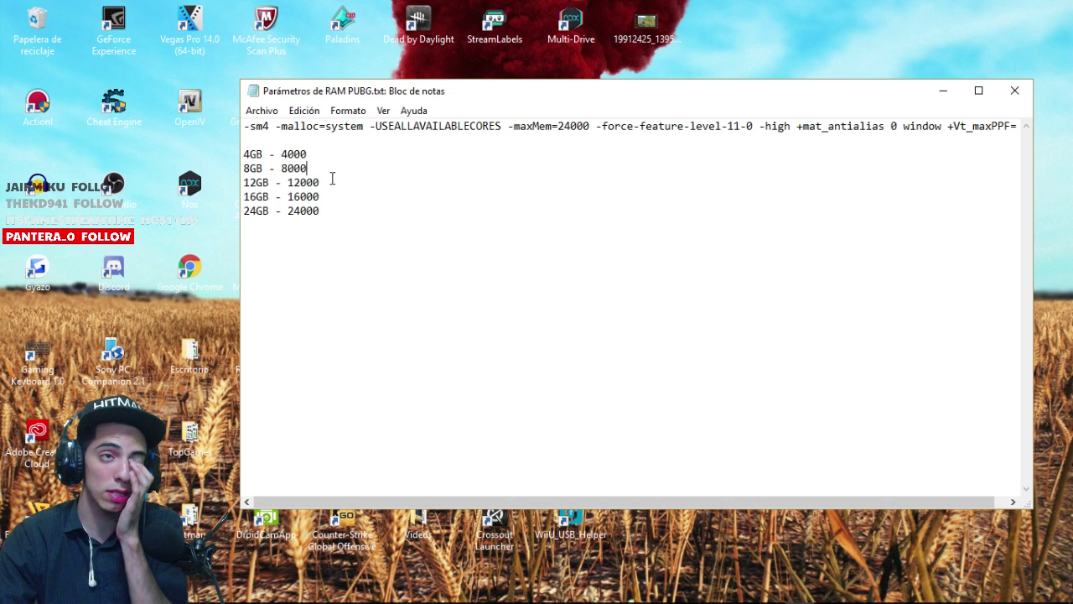
pyautogui.moveTo(271, 213); pyautogui.dragTo(213, 168)
pyautogui.click(269, 215)
pyautogui.moveTo(308, 155); pyautogui.dragTo(285, 154)
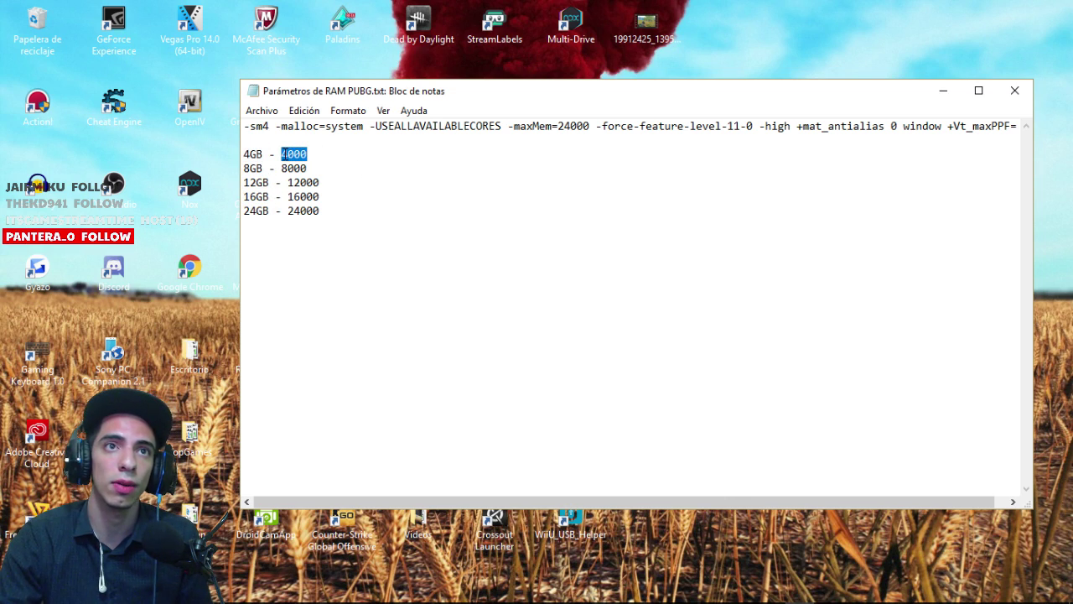
pyautogui.moveTo(311, 168); pyautogui.dragTo(287, 167)
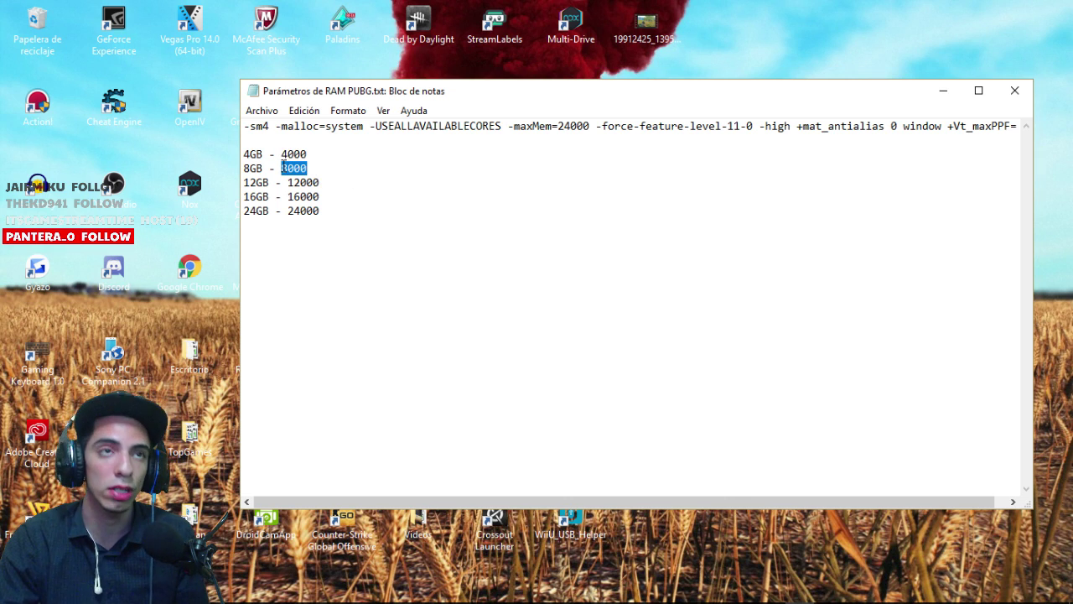
# Step: Set maxMem to 8000 in the launch parameter line, select the entire line and minimize the text file
pyautogui.moveTo(591, 127); pyautogui.dragTo(555, 127)
pyautogui.write('8000')
pyautogui.moveTo(244, 126); pyautogui.dragTo(1033, 117)
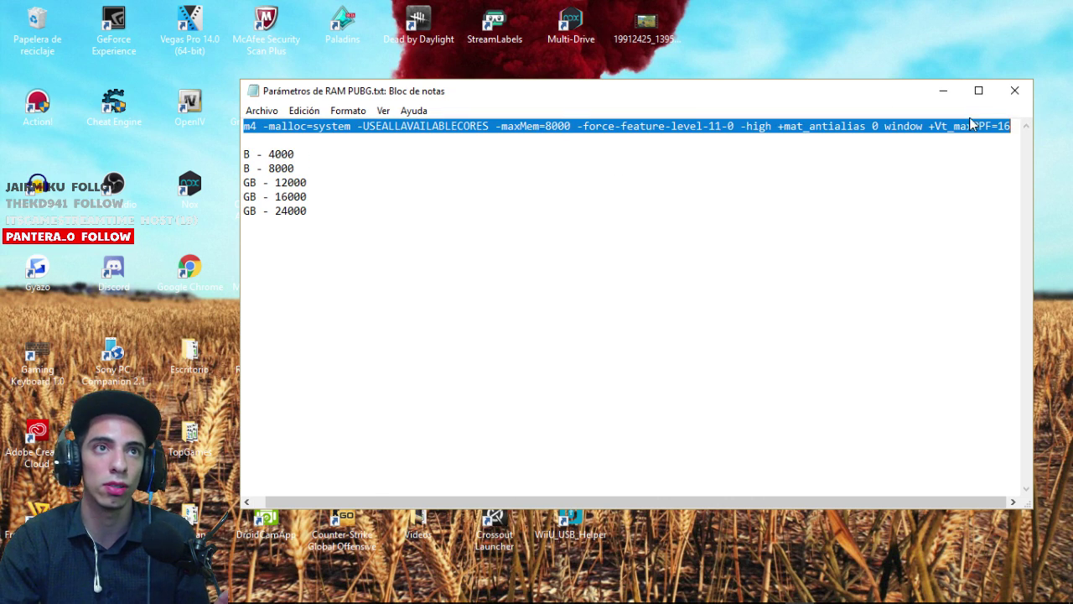
pyautogui.click(943, 89)
# Step: Switch to Steam and open the properties of PLAYERUNKNOWN'S BATTLEGROUNDS from the game library
pyautogui.click(920, 591)
pyautogui.click(888, 535)
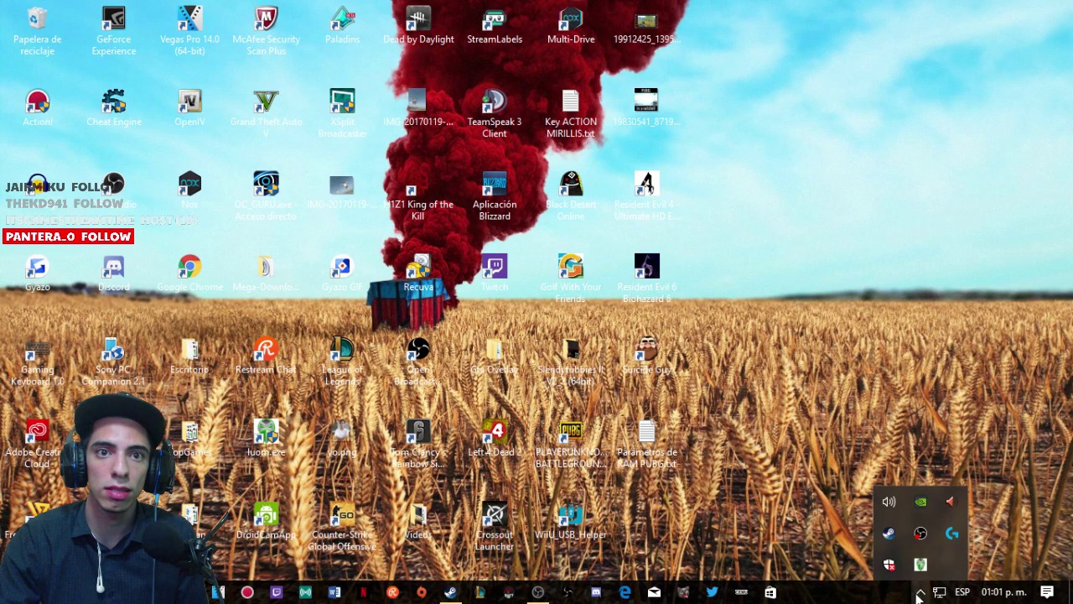
pyautogui.rightClick(247, 269)
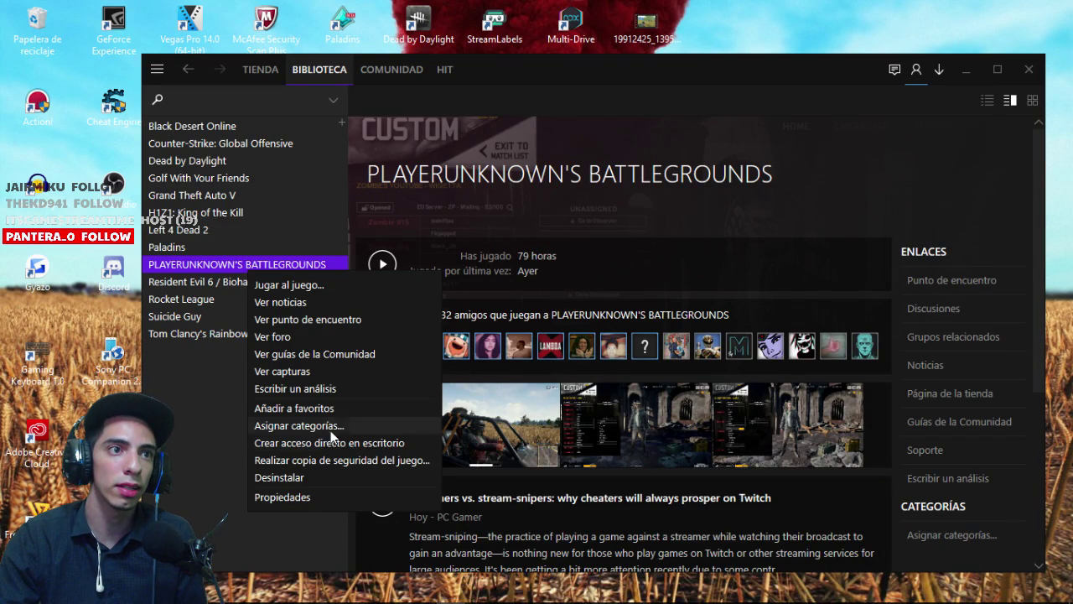
pyautogui.click(185, 264)
pyautogui.rightClick(221, 273)
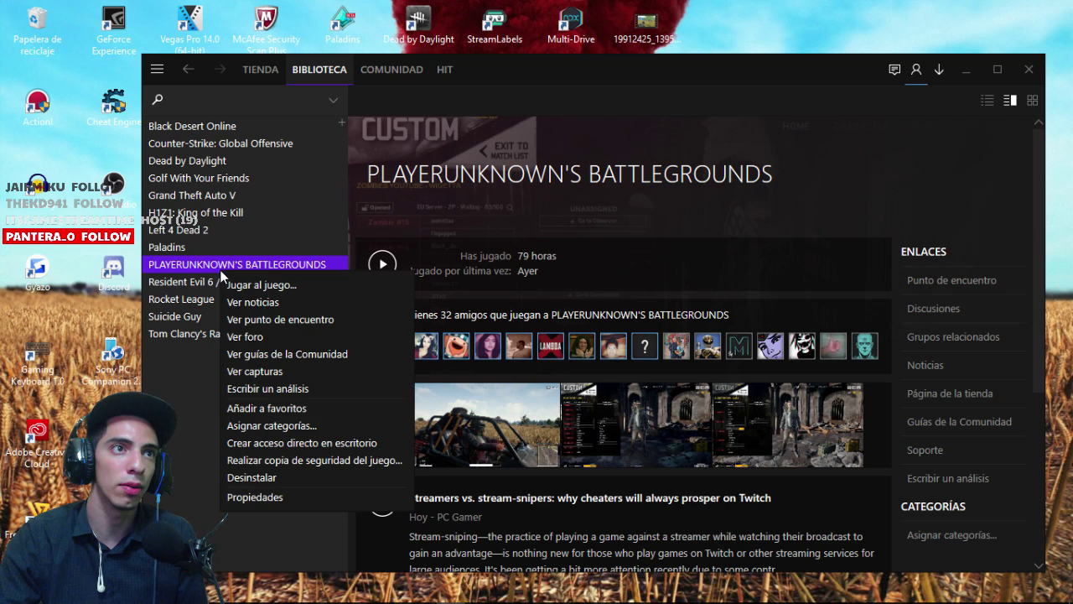
pyautogui.click(250, 498)
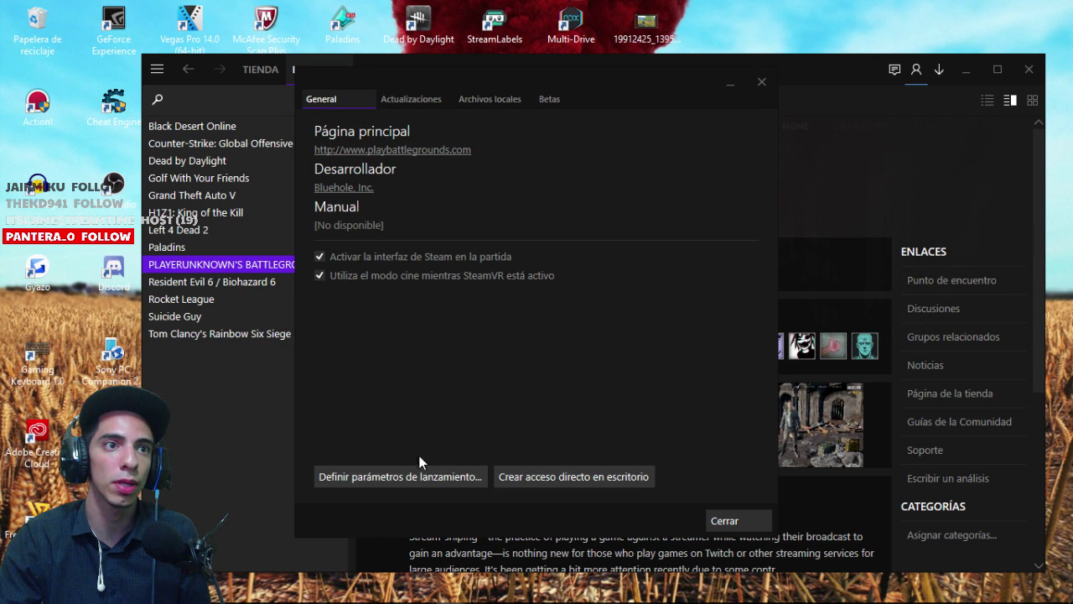
# Step: Replace the game's launch options with the copied parameter line, accept them, and close the properties and minimize Steam
pyautogui.click(412, 479)
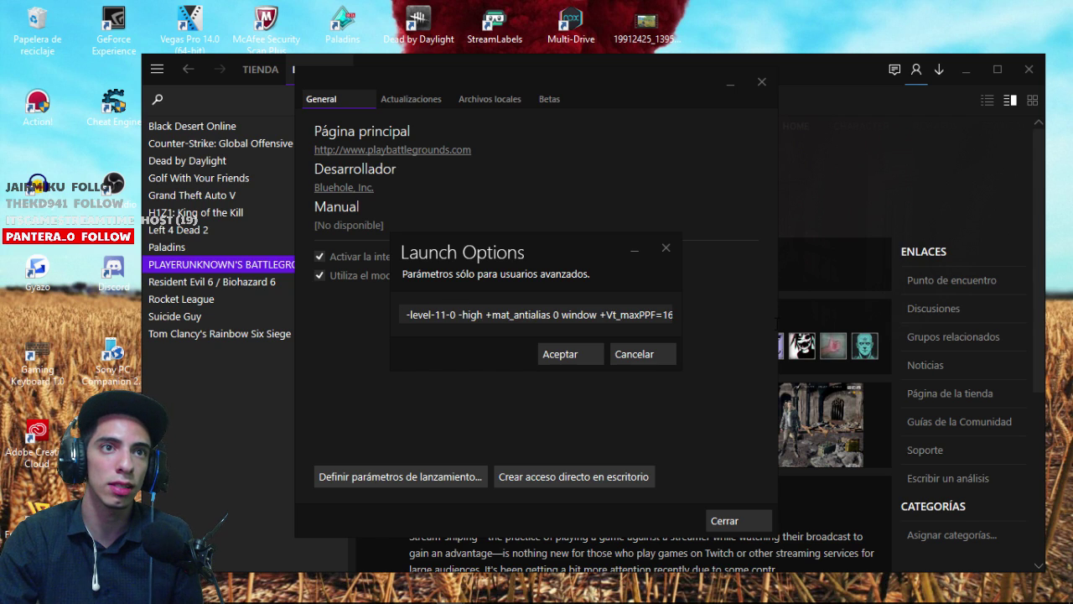
pyautogui.hotkey('ctrl', 'a')
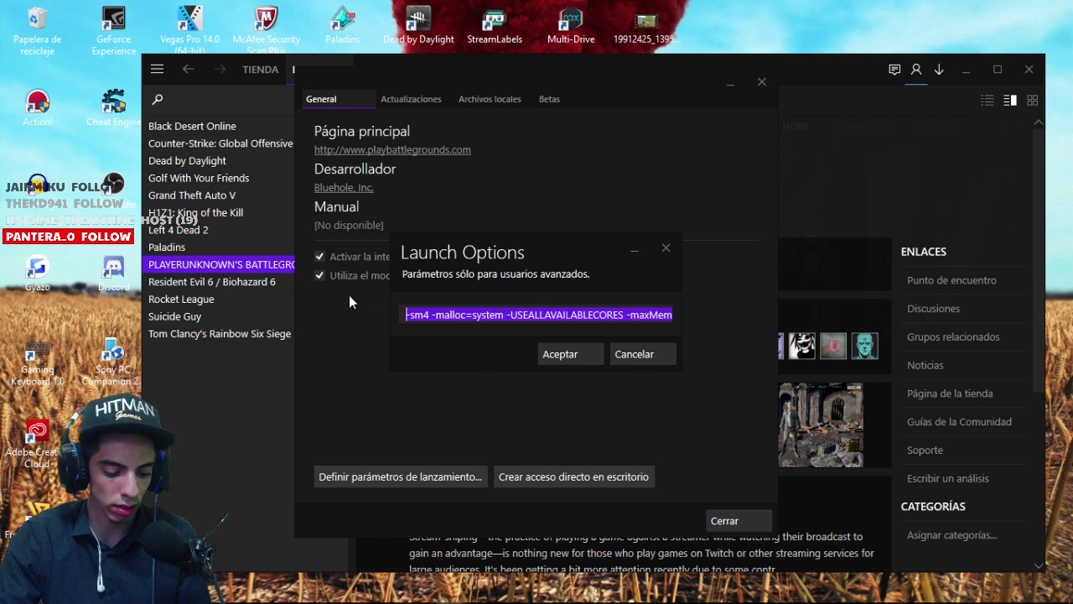
pyautogui.hotkey('ctrl', 'v')
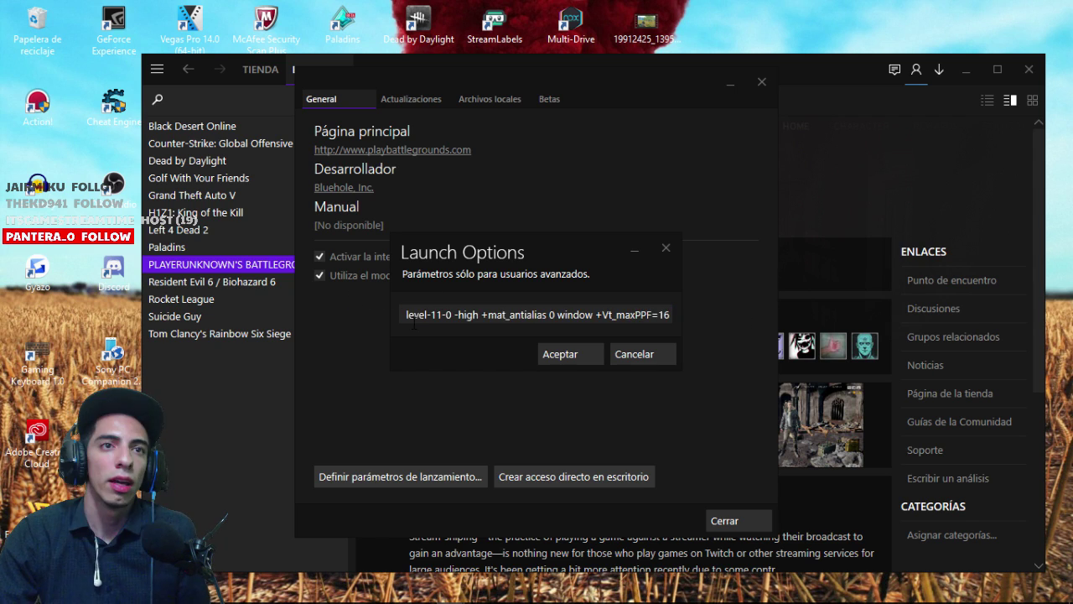
pyautogui.click(560, 356)
pyautogui.click(738, 521)
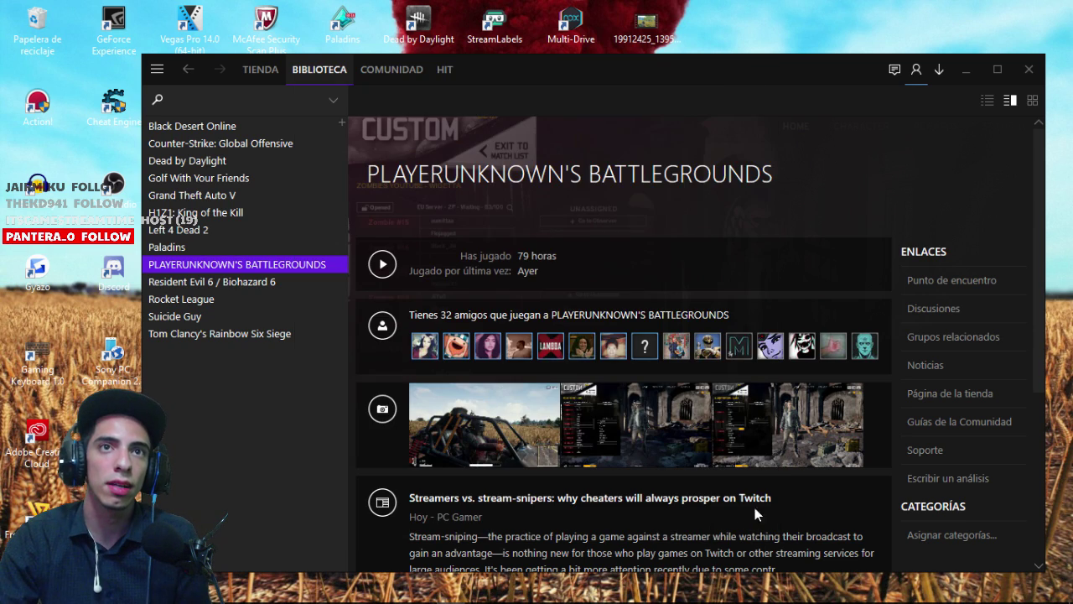
pyautogui.click(968, 69)
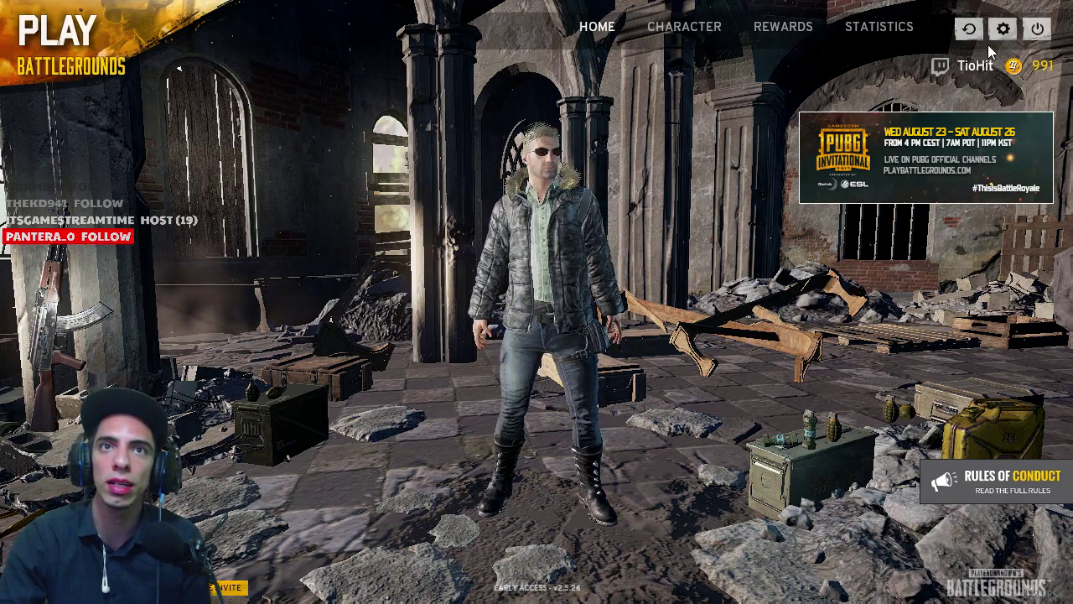
# Step: Switch to PLAYERUNKNOWN'S BATTLEGROUNDS, open its graphics settings and set Antialiasing to BAJO under Calidad
pyautogui.click(1006, 34)
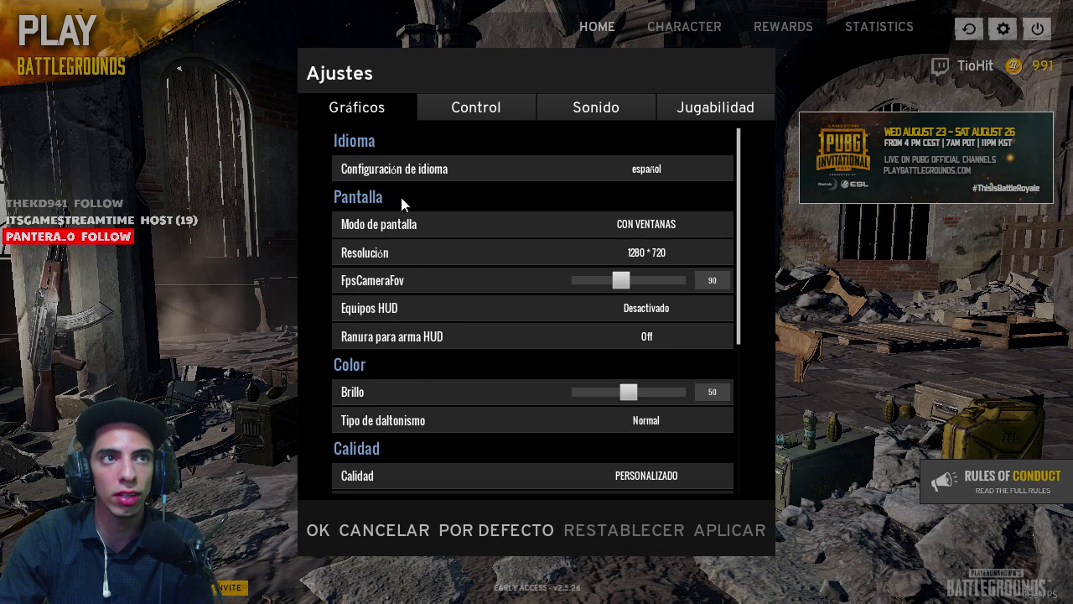
pyautogui.scroll(-2, 343, 328)
pyautogui.scroll(-6, 340, 325)
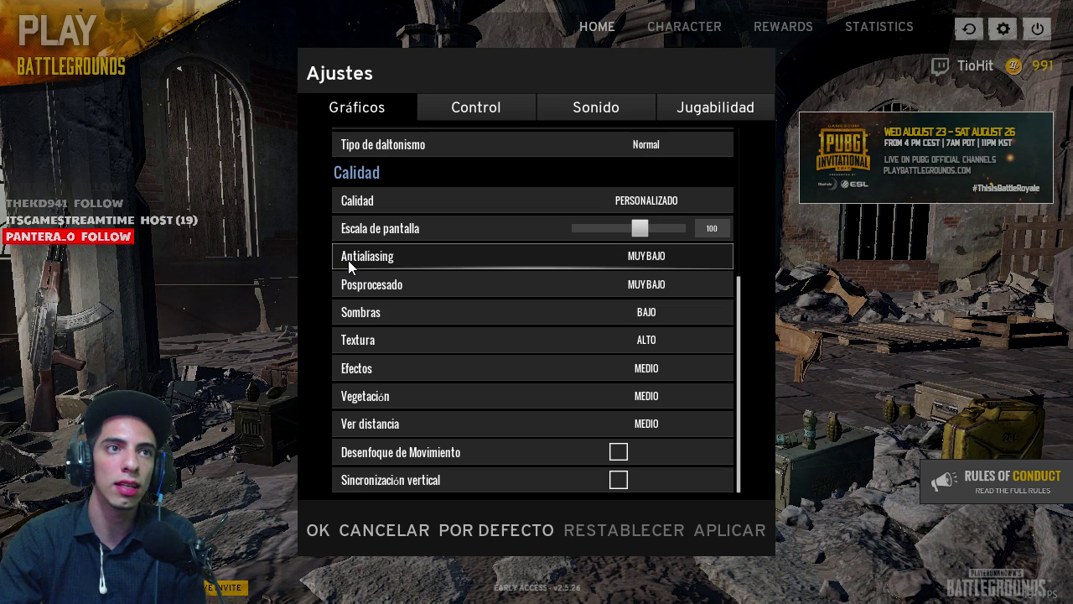
pyautogui.click(649, 262)
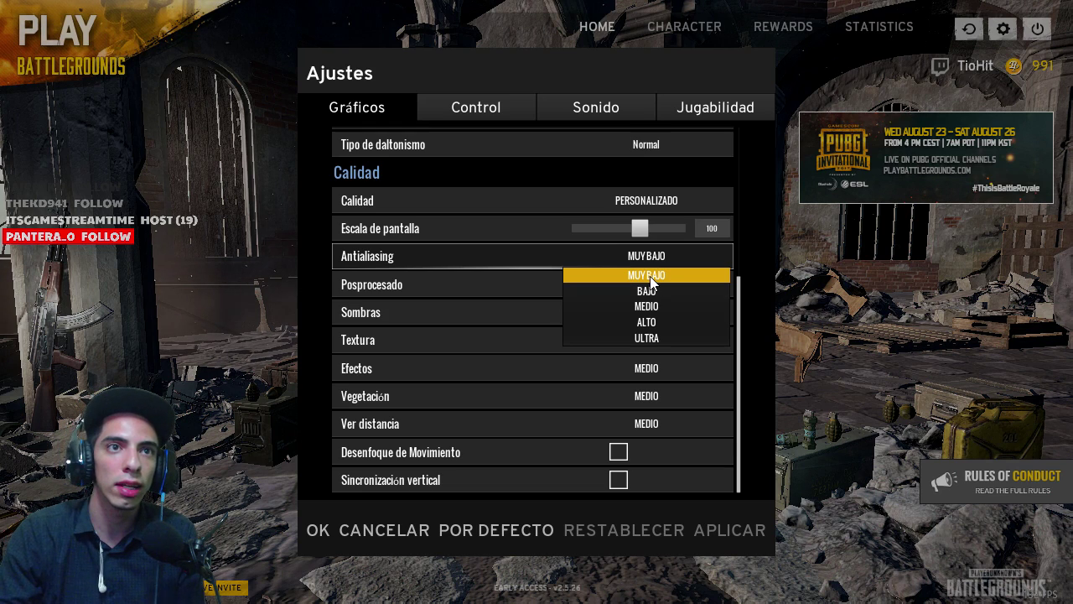
pyautogui.click(650, 277)
pyautogui.click(652, 260)
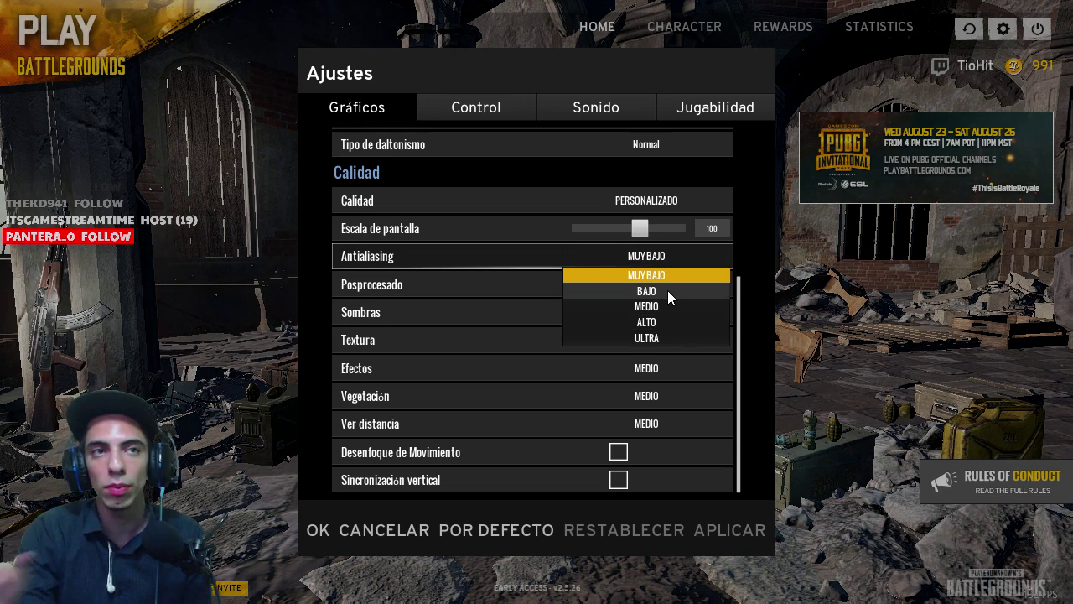
pyautogui.click(667, 290)
pyautogui.click(679, 251)
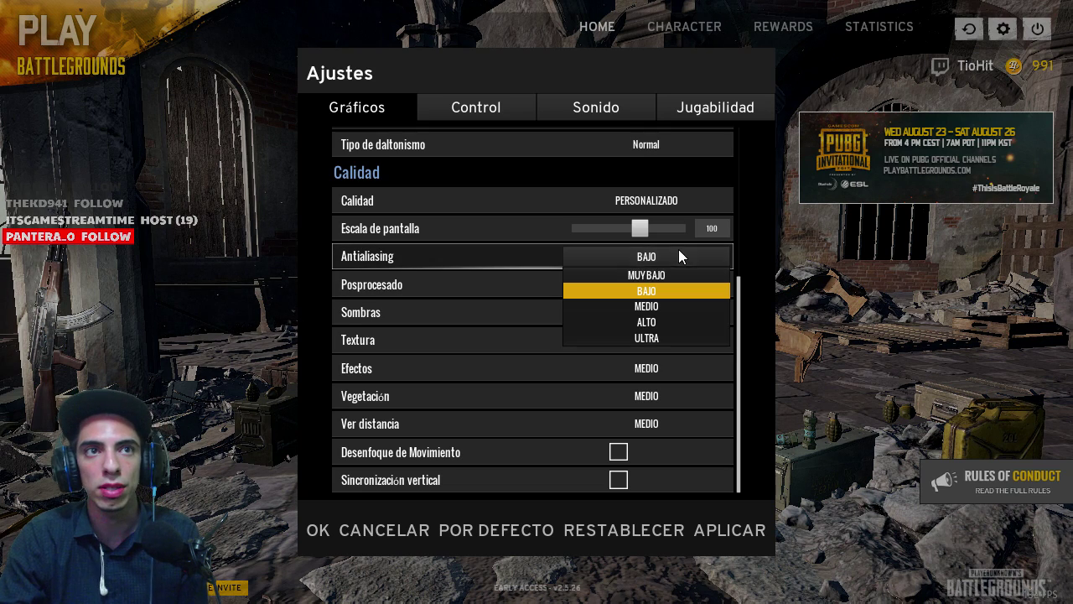
pyautogui.click(682, 272)
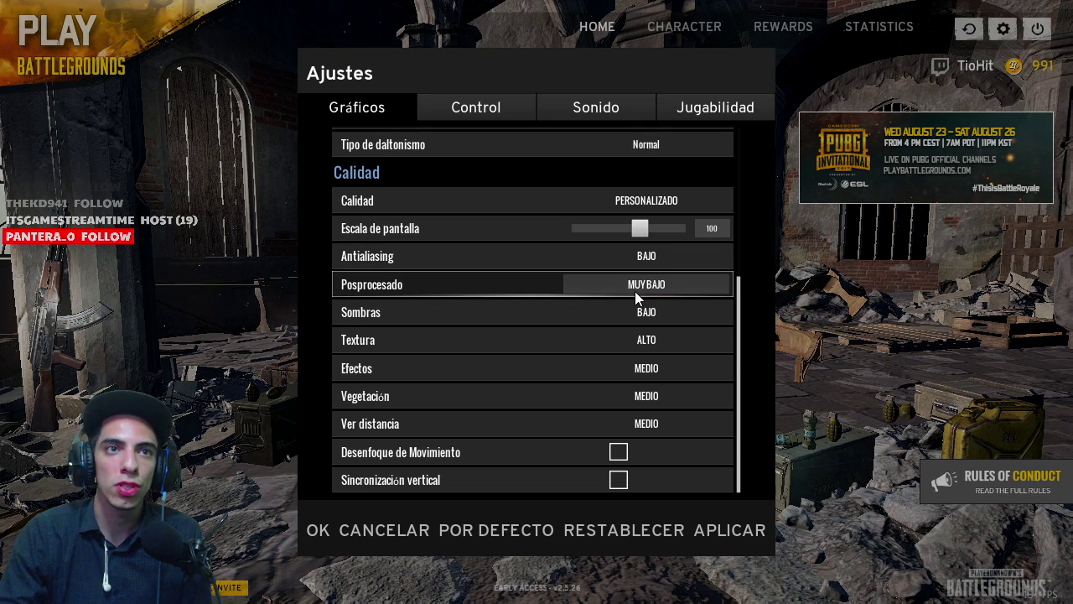
# Step: Set Posprocesado to MUY BAJO in the graphics quality settings
pyautogui.click(689, 284)
pyautogui.click(685, 302)
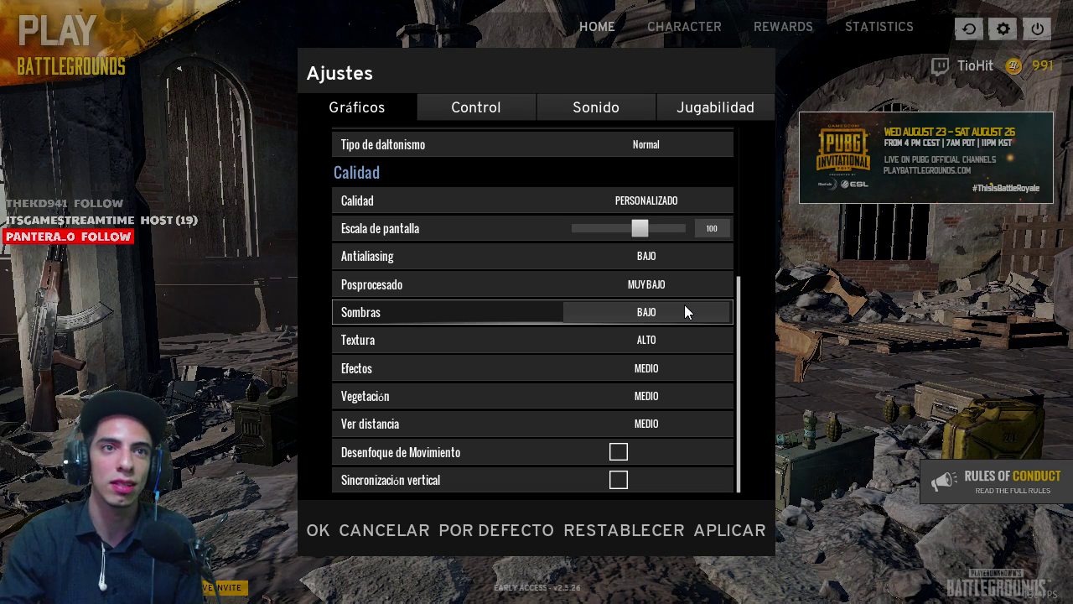
pyautogui.click(672, 285)
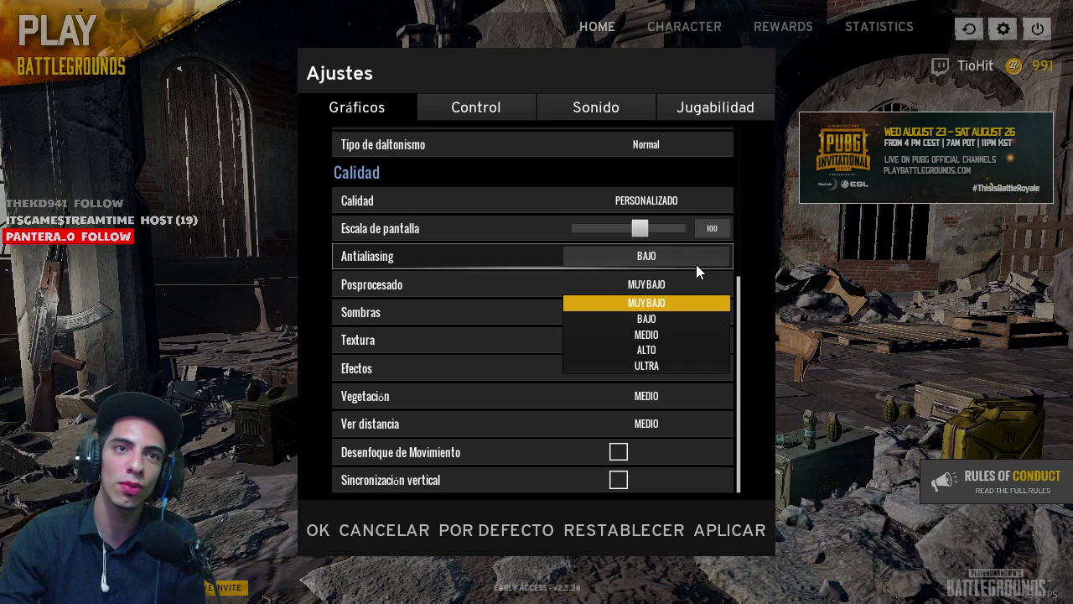
pyautogui.click(654, 307)
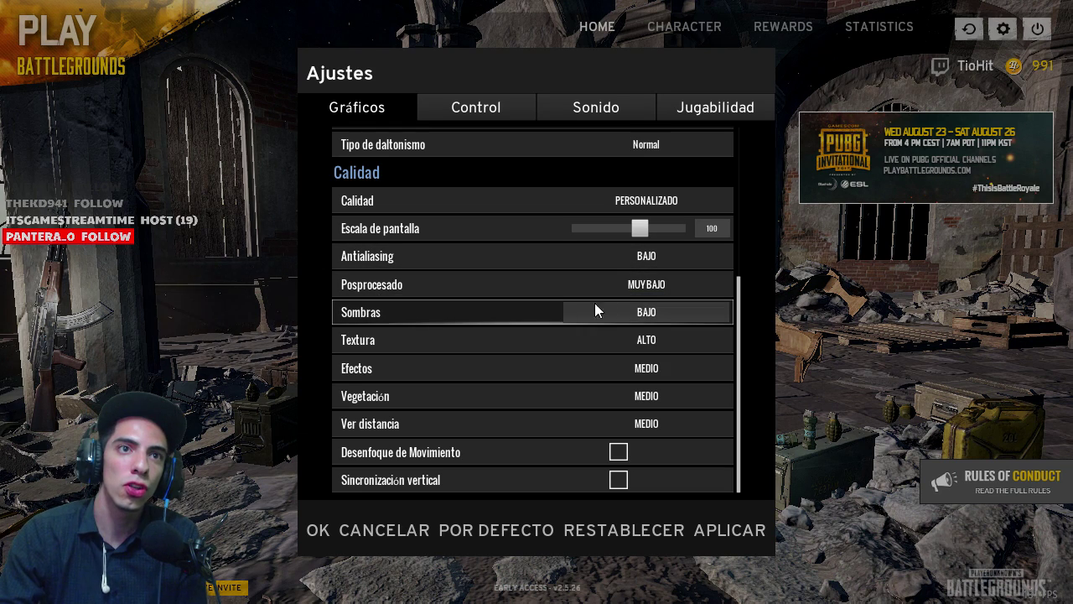
# Step: Try MUY BAJO for Sombras, set it back to BAJO and reopen its quality choices
pyautogui.click(647, 312)
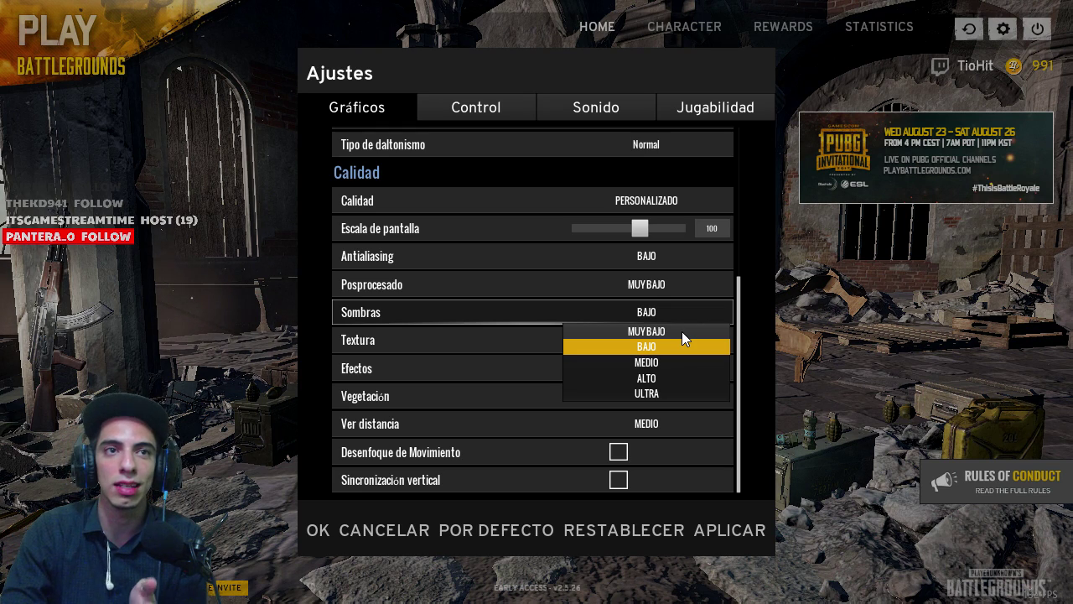
pyautogui.click(682, 331)
pyautogui.click(674, 314)
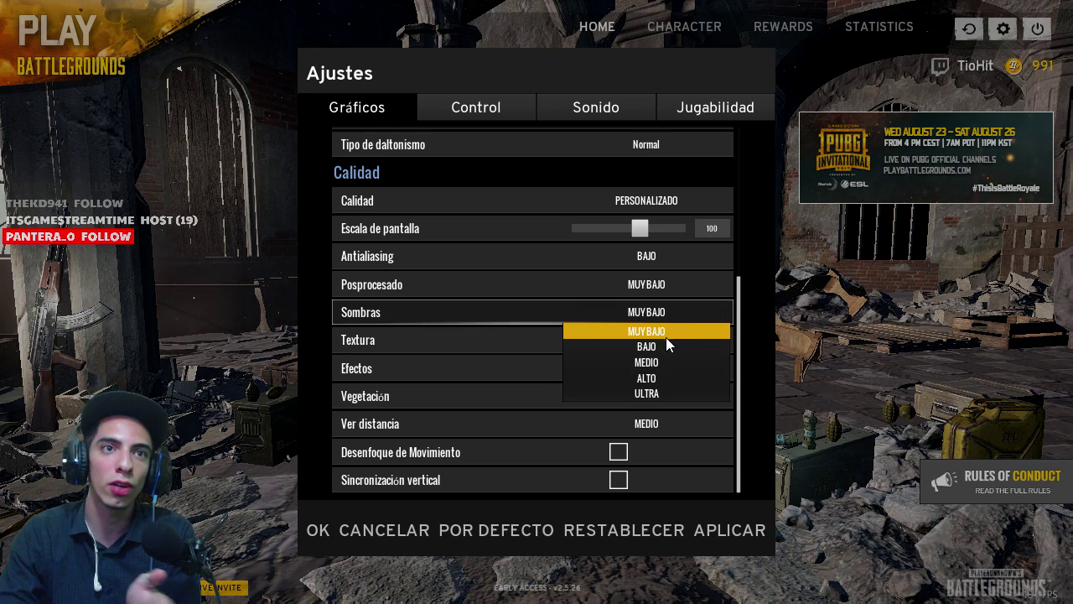
pyautogui.click(665, 344)
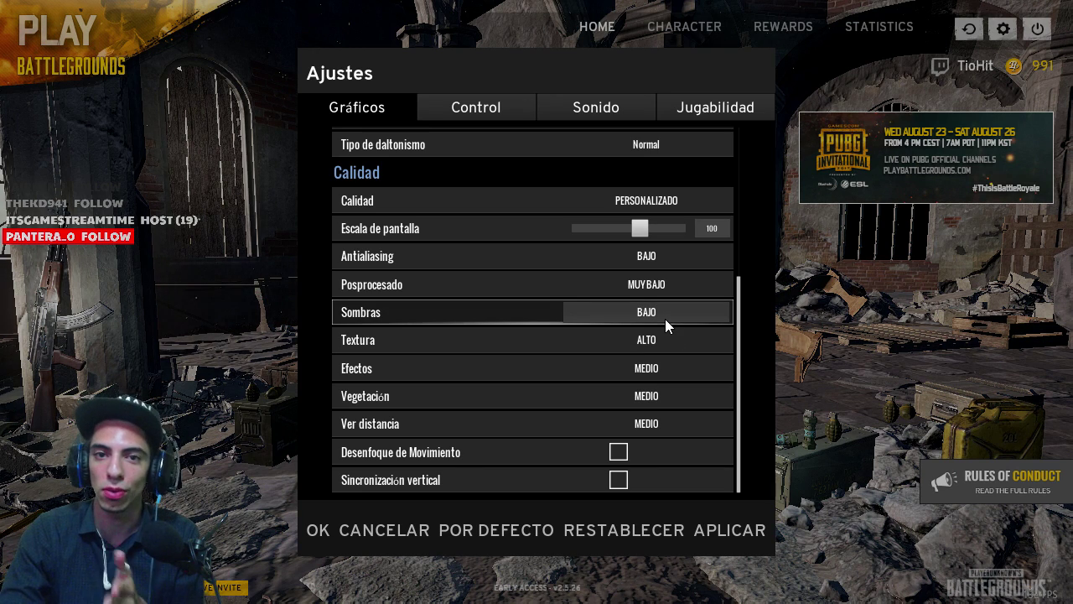
pyautogui.click(665, 319)
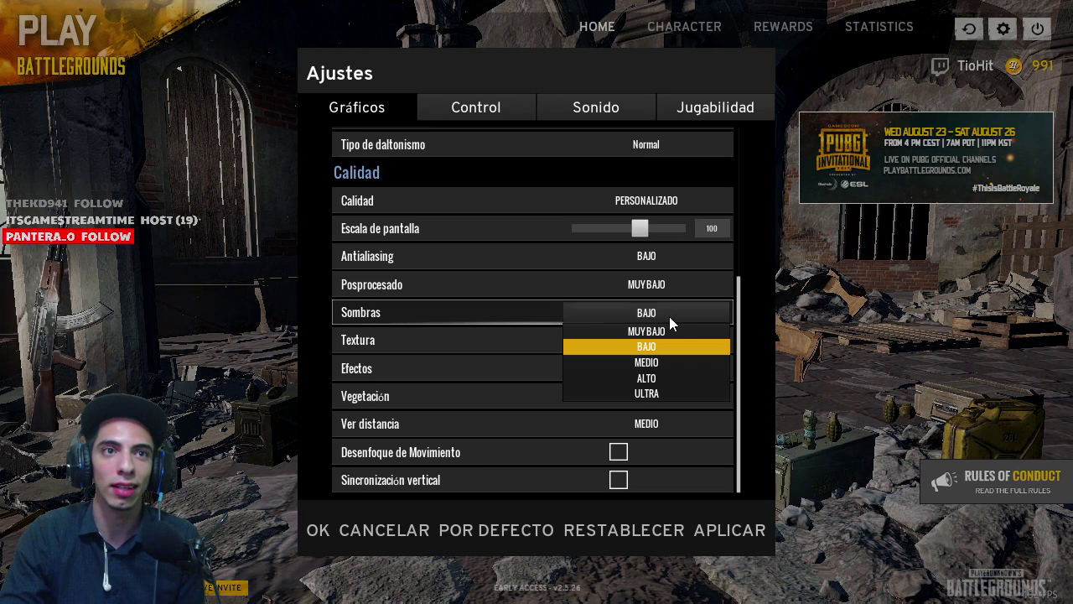